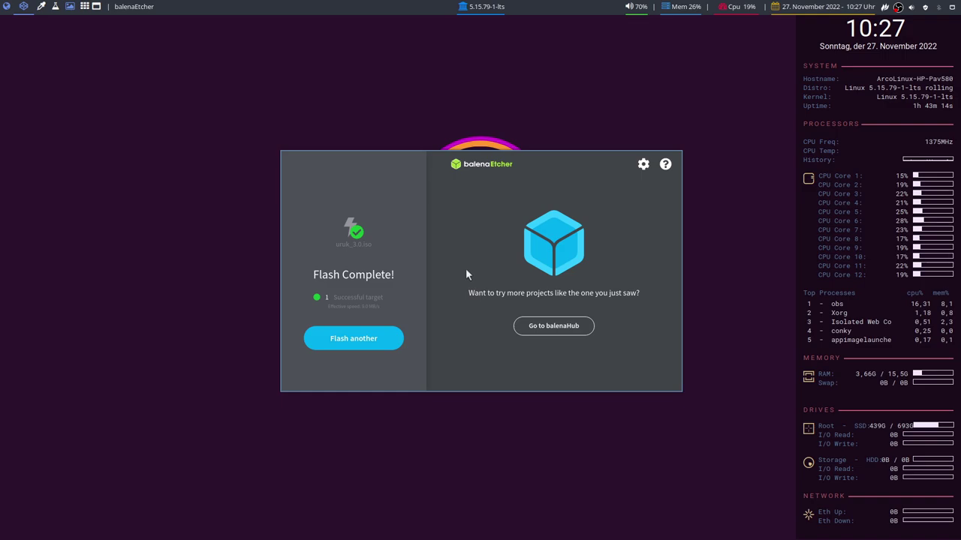
Close balenaEtcher once the uruk_3.0.iso flash has completed.
key(super+5)
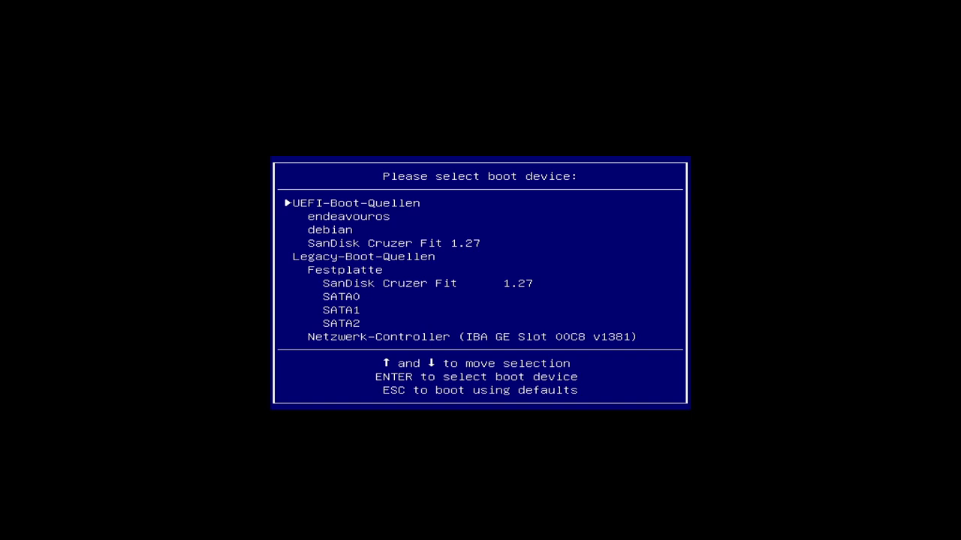
Boot from the SanDisk Cruzer Fit USB entry in the boot device menu.
key(Down)
key(Down)
key(Down)
key(Return)
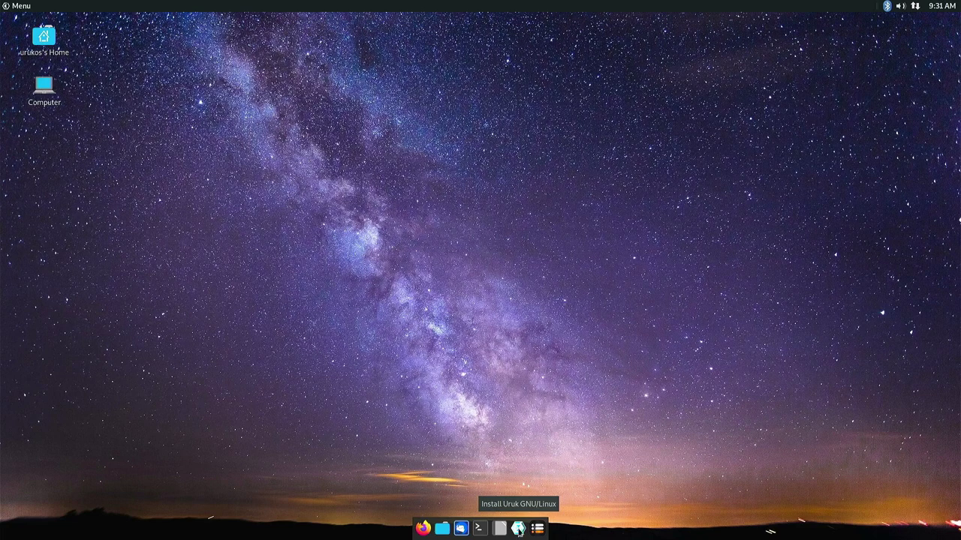
Launch the installer and accept German language, Europe/Berlin time zone and German keyboard layout.
click(519, 529)
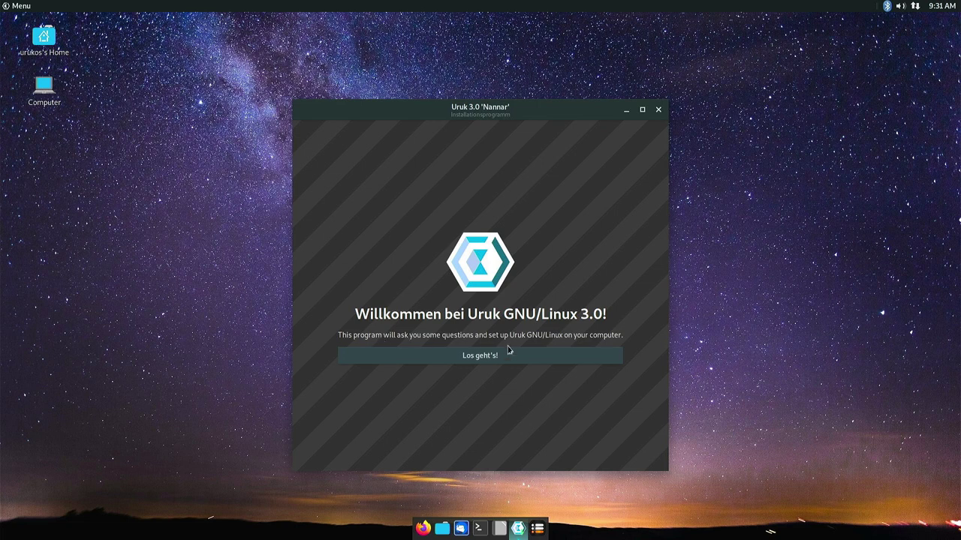
click(489, 358)
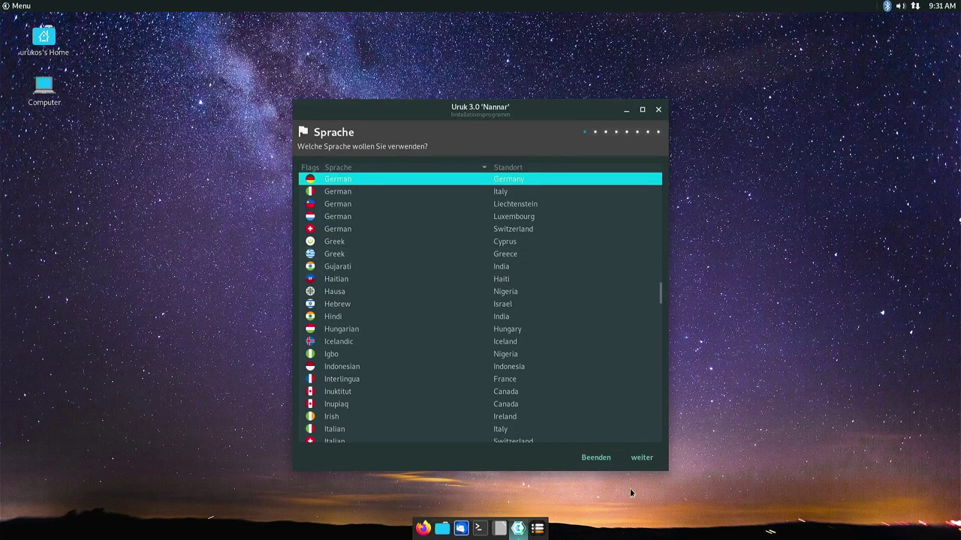
click(642, 456)
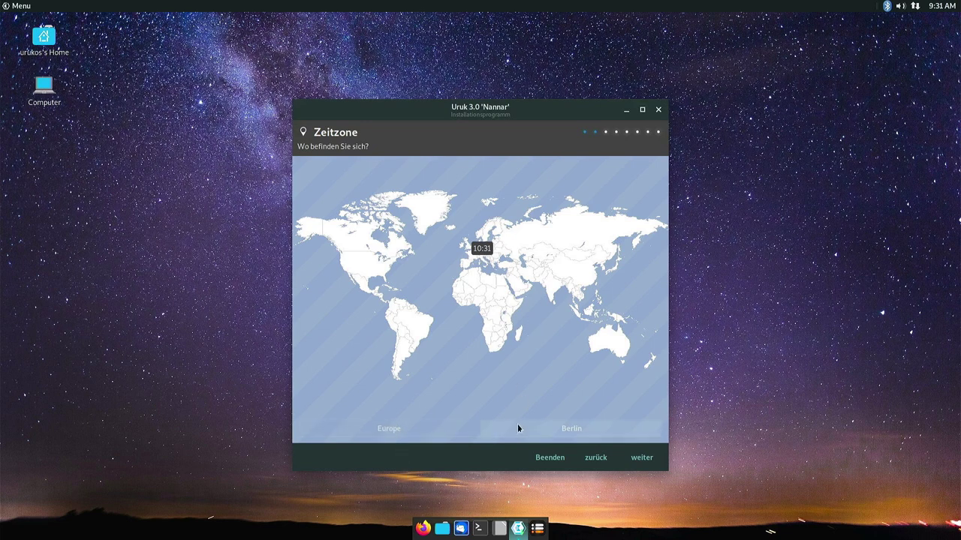
click(638, 460)
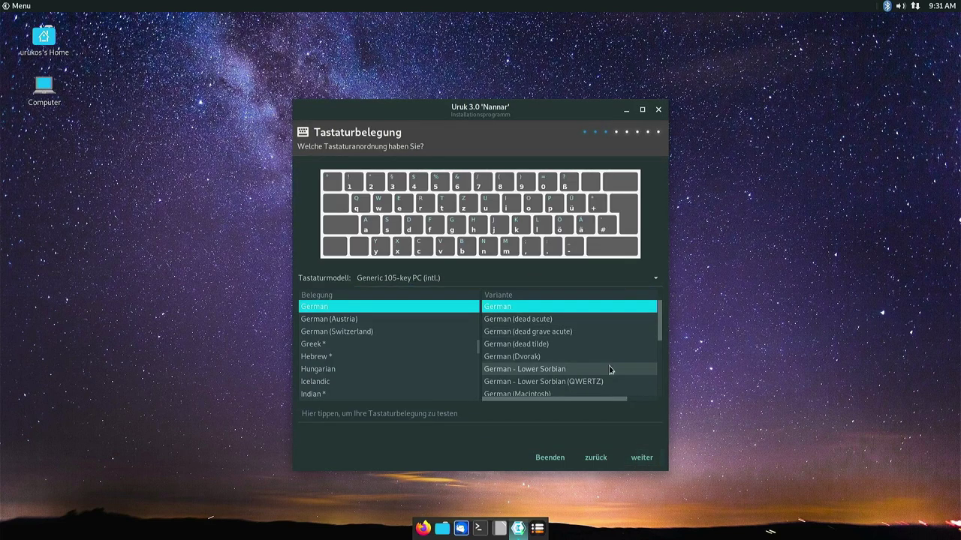
click(641, 460)
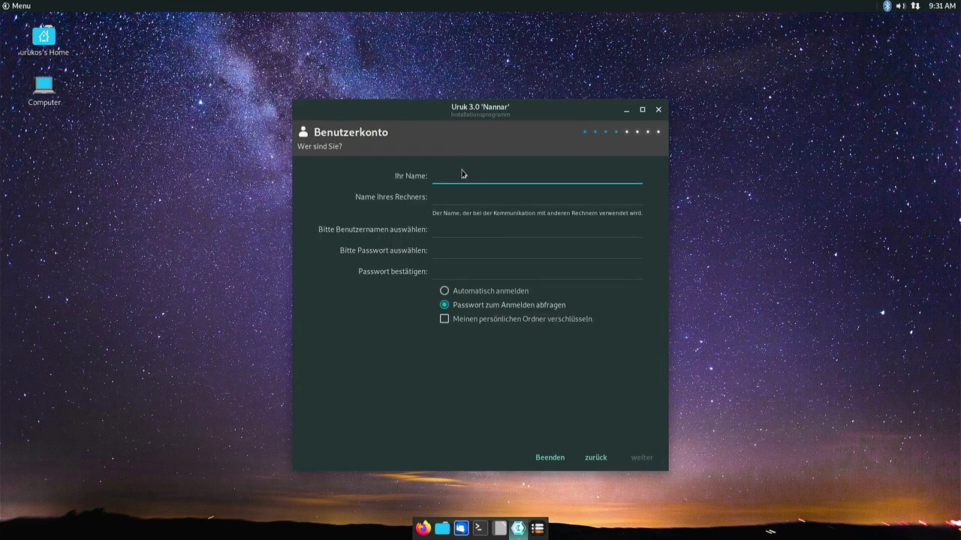
Enter the user's name, computer name uruk-HP, username and account password, then continue.
key(Tab)
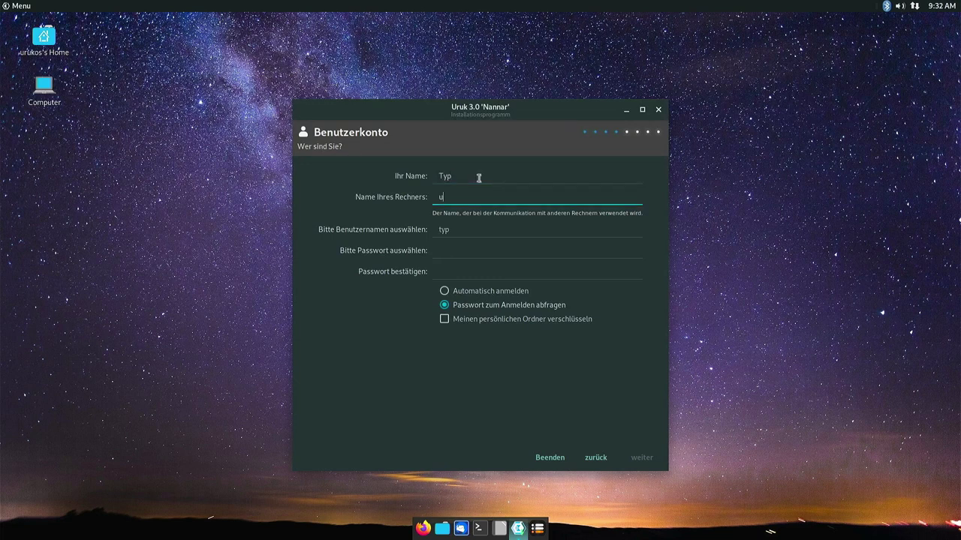
key(Tab)
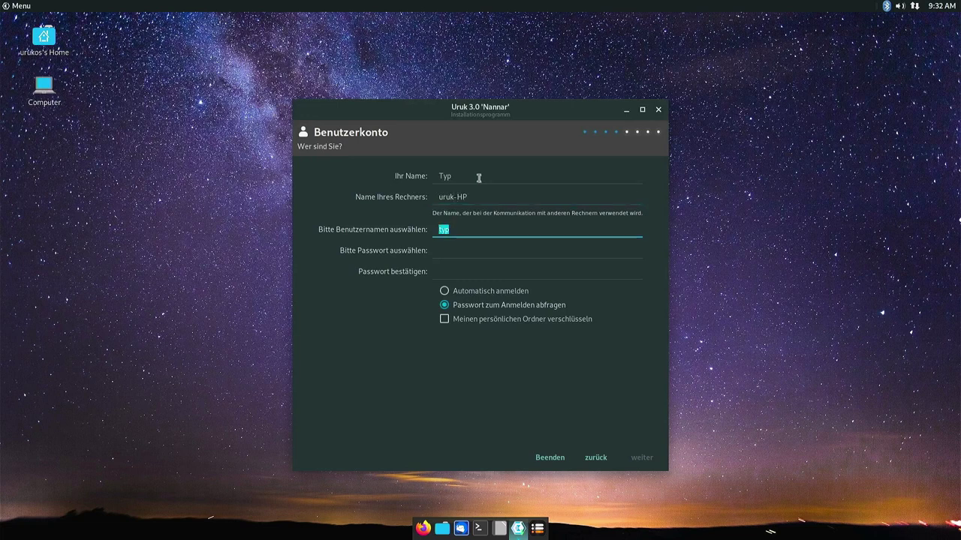
key(Tab)
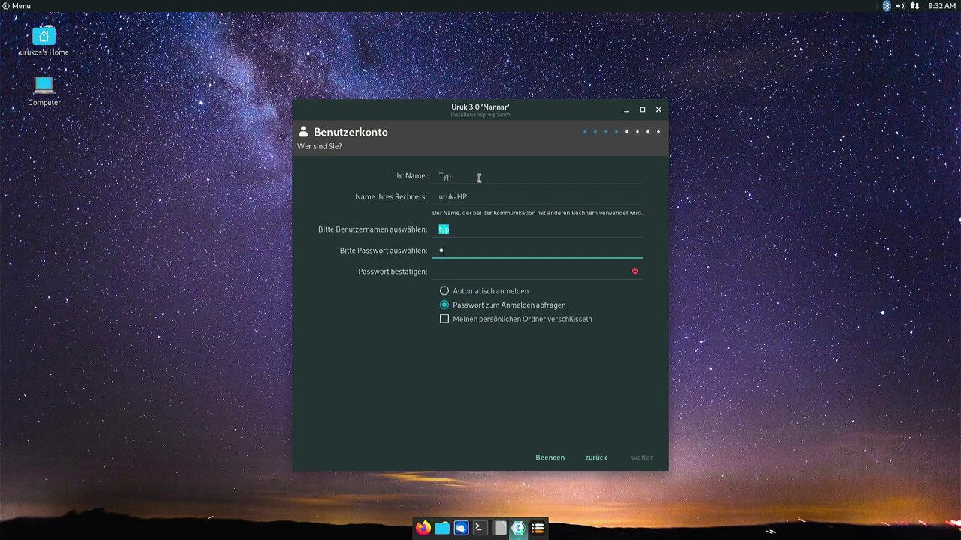
key(Tab)
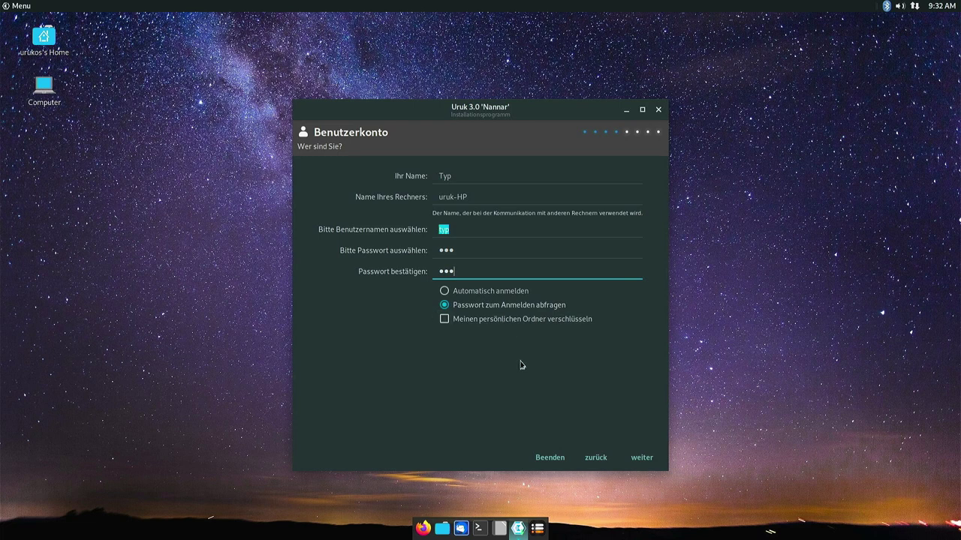
click(502, 230)
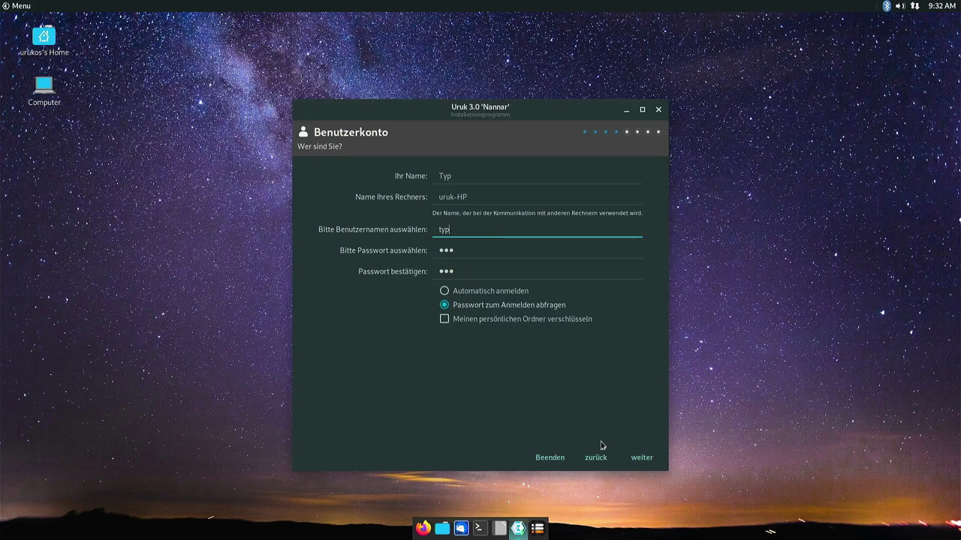
click(636, 459)
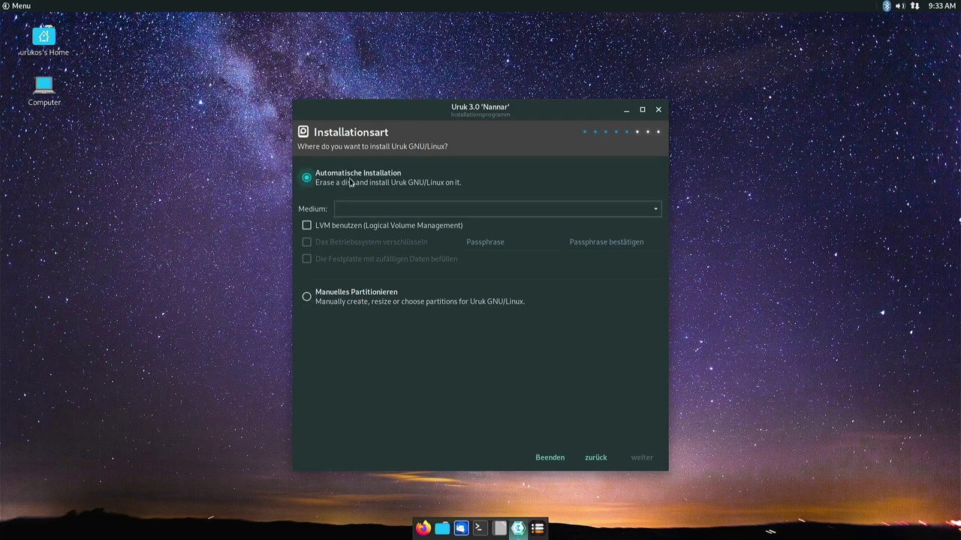
Select the VENO_SCORP-256GB (/dev/sda) disk and confirm erasing all its data.
click(367, 212)
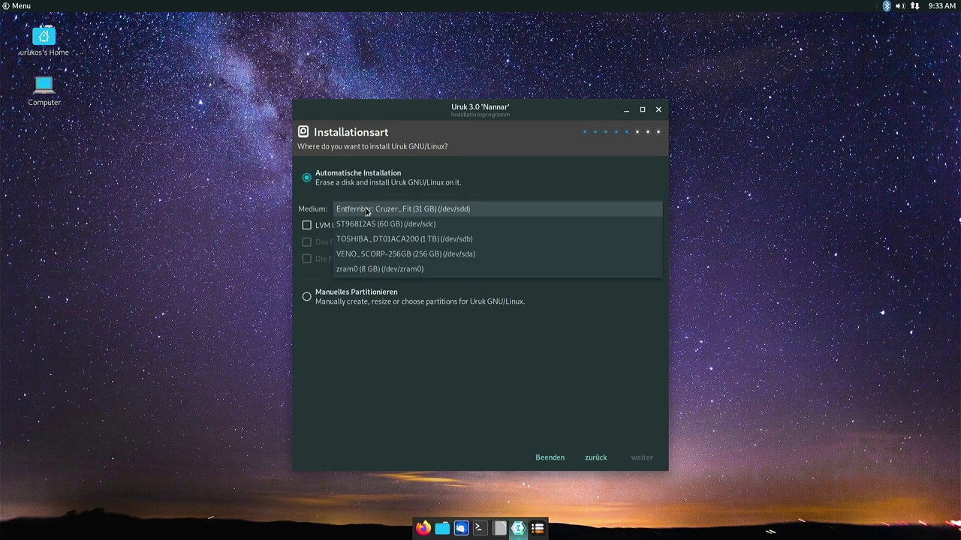
click(382, 255)
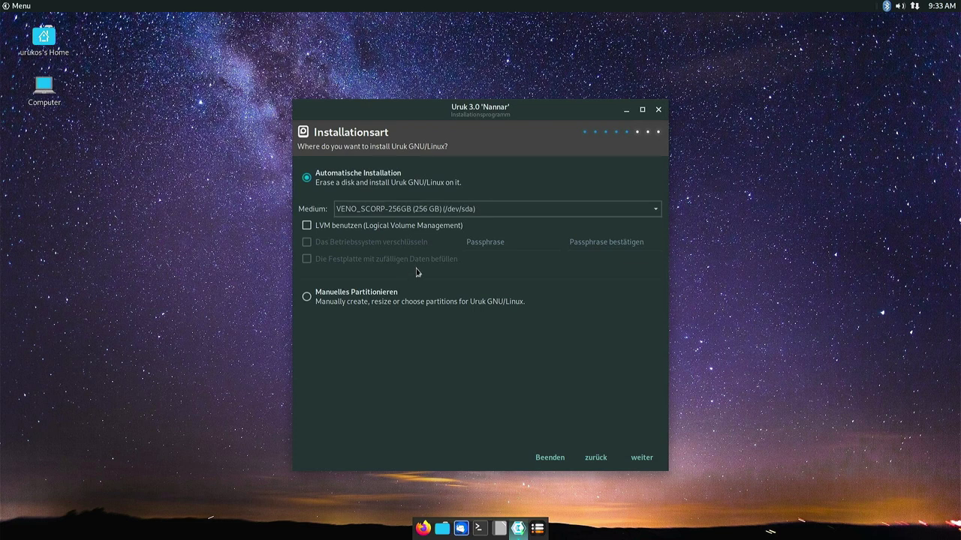
click(638, 459)
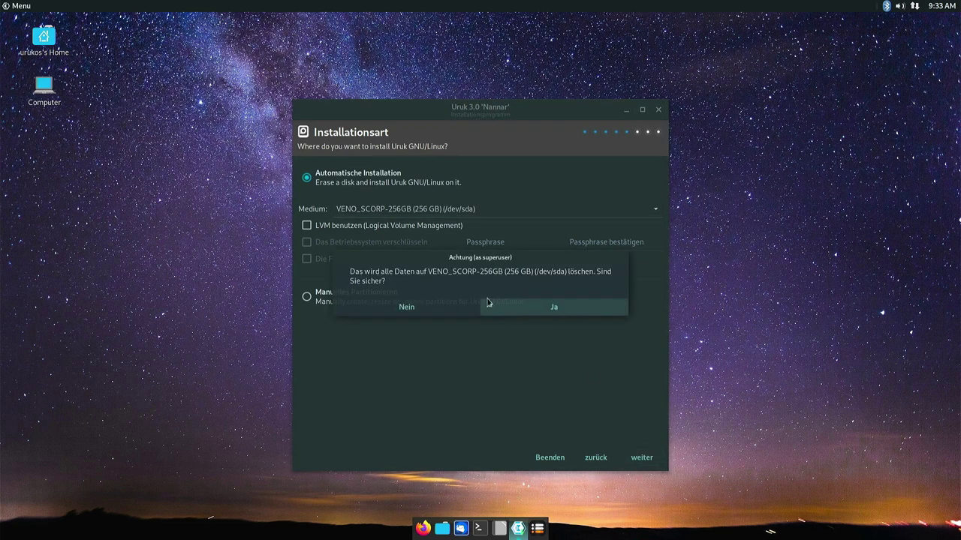
click(537, 310)
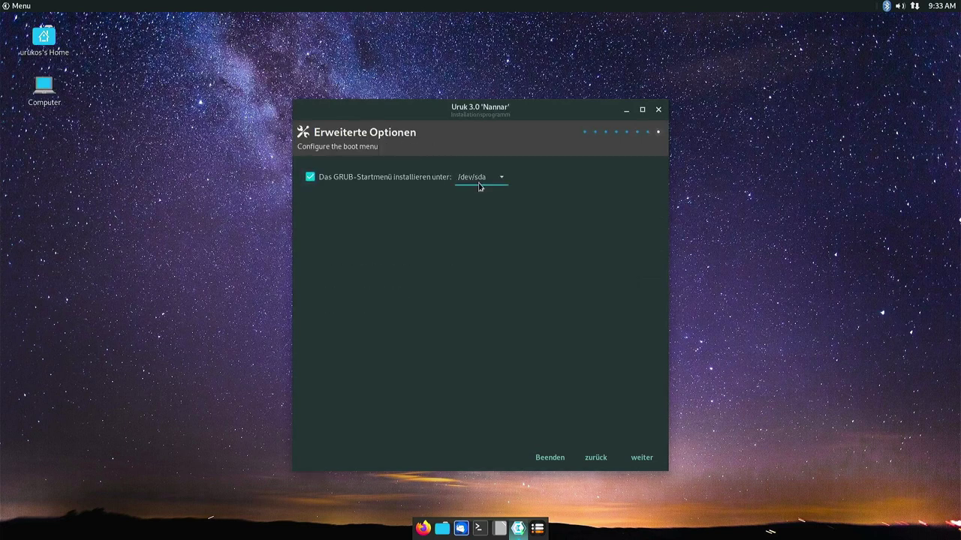
Keep GRUB on /dev/sda and start the installation from the summary page.
click(485, 178)
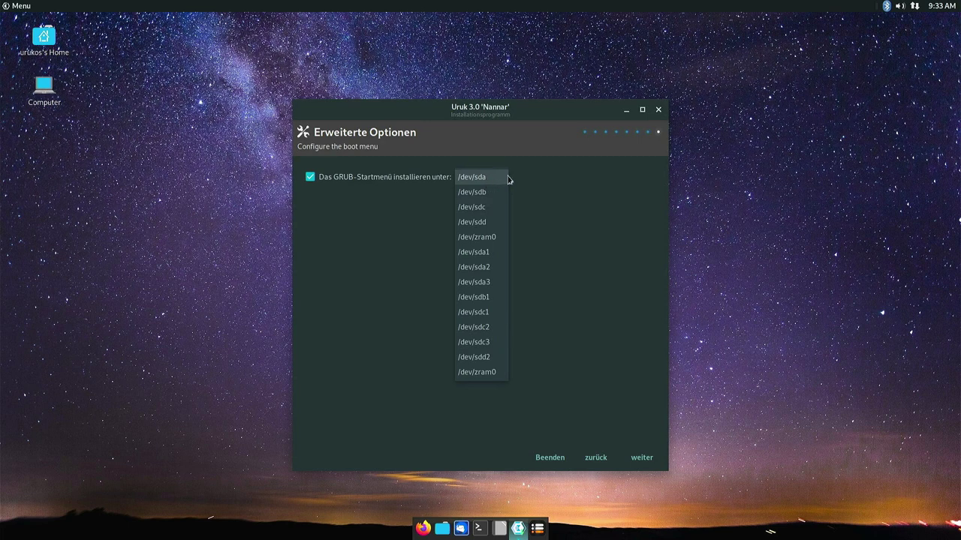
click(563, 202)
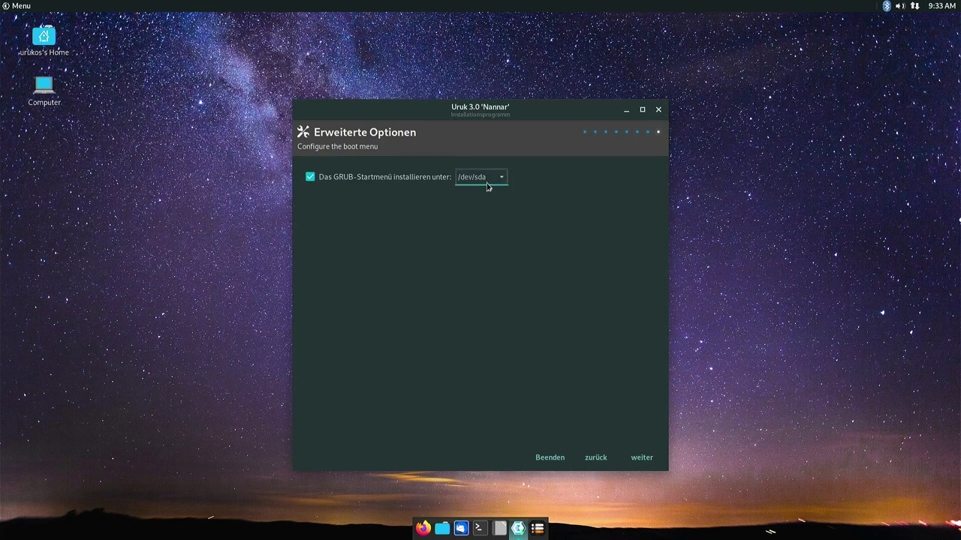
click(645, 459)
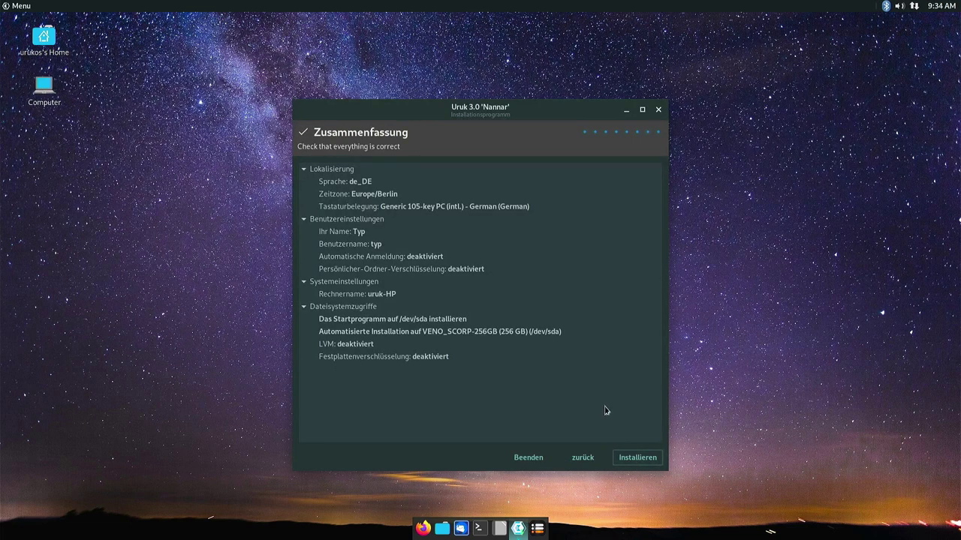
click(635, 458)
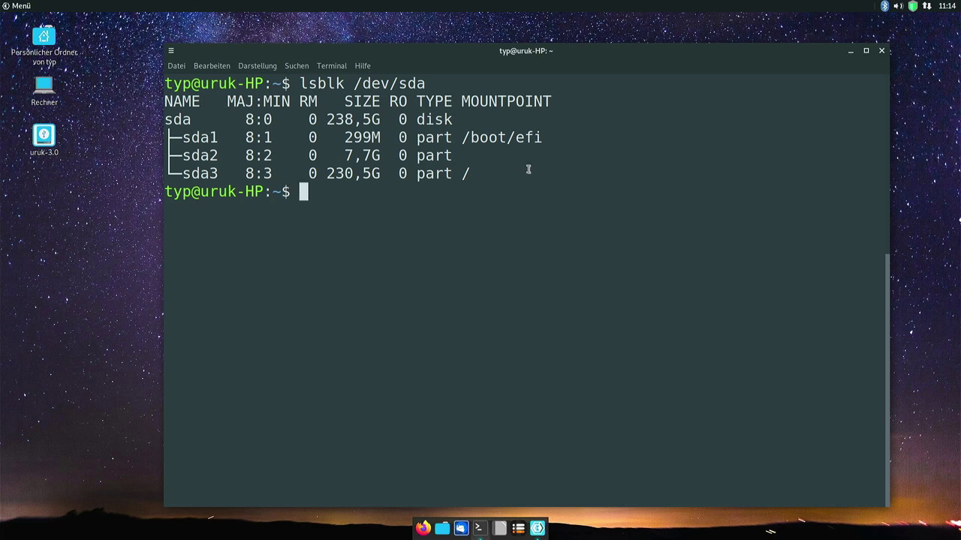
Highlight the sda disk, sda1 EFI partition and sda3 root partition in the lsblk output.
drag(165, 119, 202, 120)
click(209, 120)
drag(167, 119, 186, 121)
click(186, 130)
drag(183, 138, 220, 137)
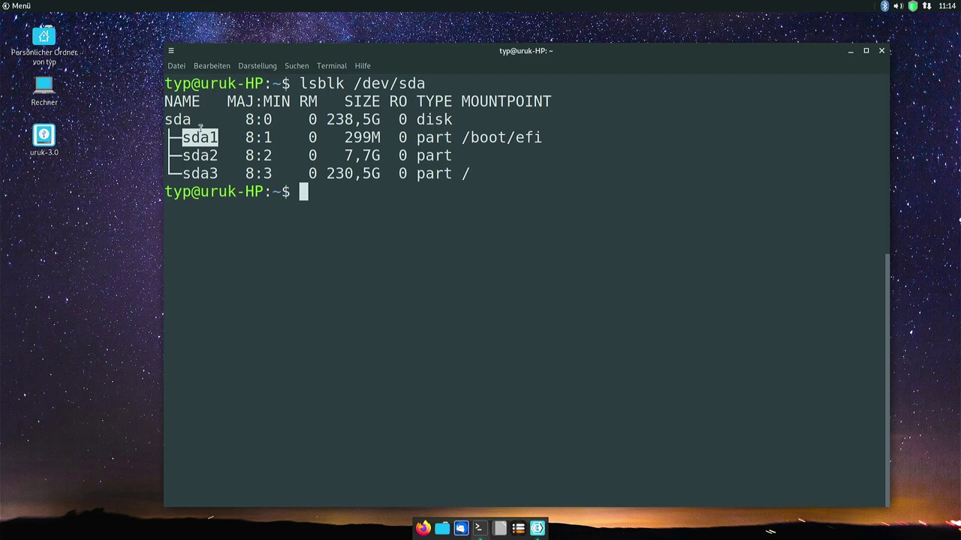
click(255, 142)
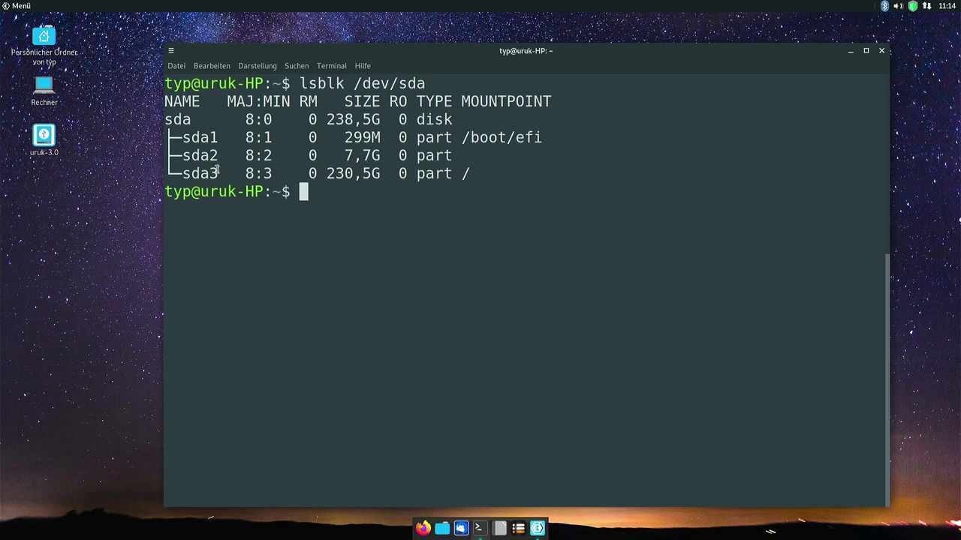
drag(210, 173, 248, 173)
click(266, 173)
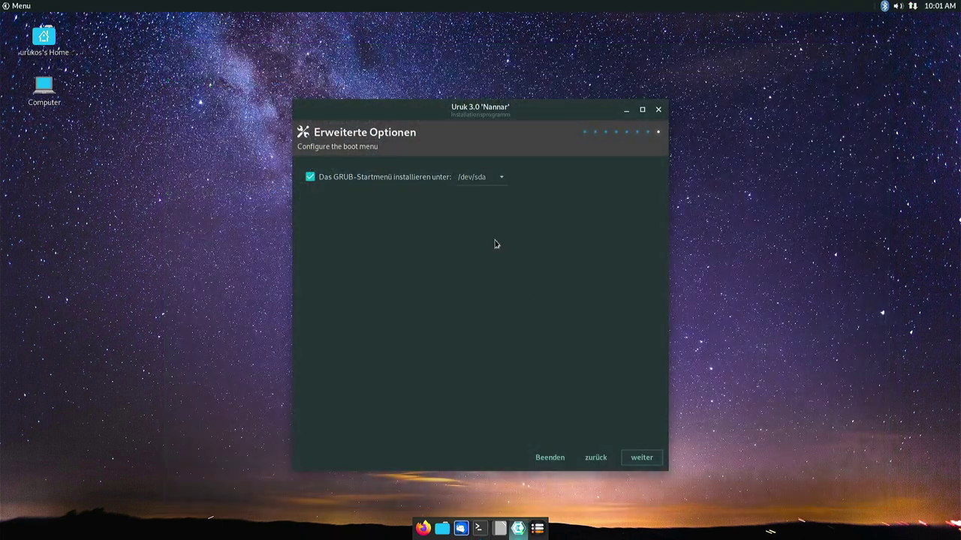
Set GRUB to install on /dev/sda1 and start the installation from the summary.
click(491, 178)
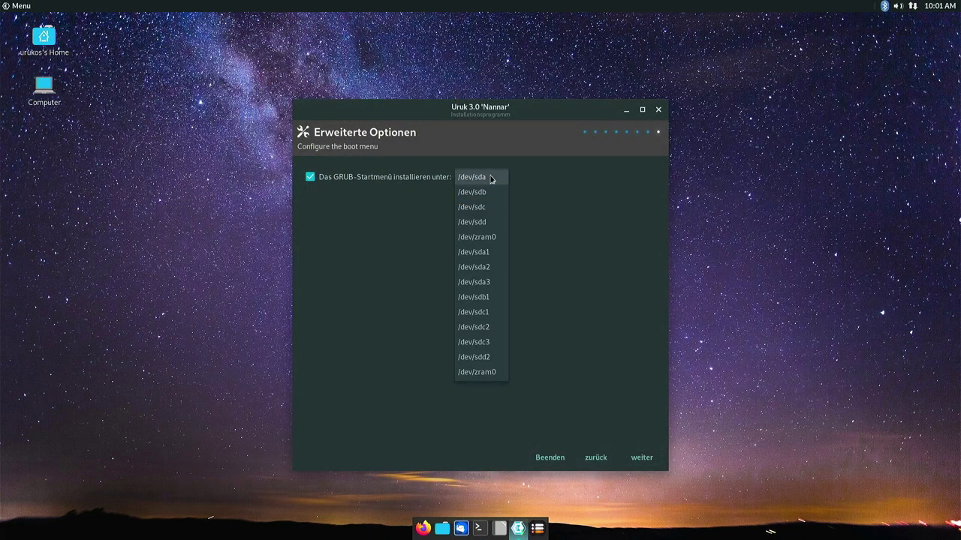
click(482, 258)
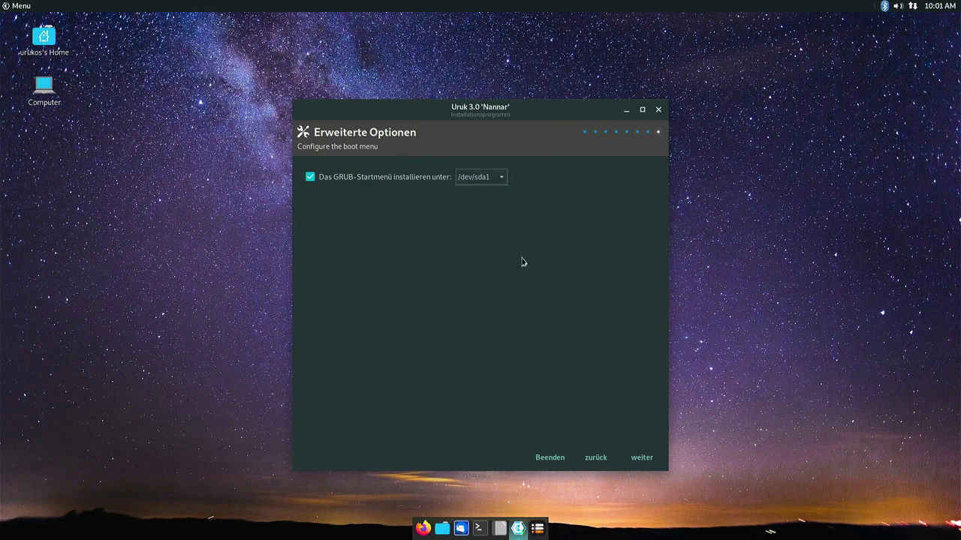
click(642, 458)
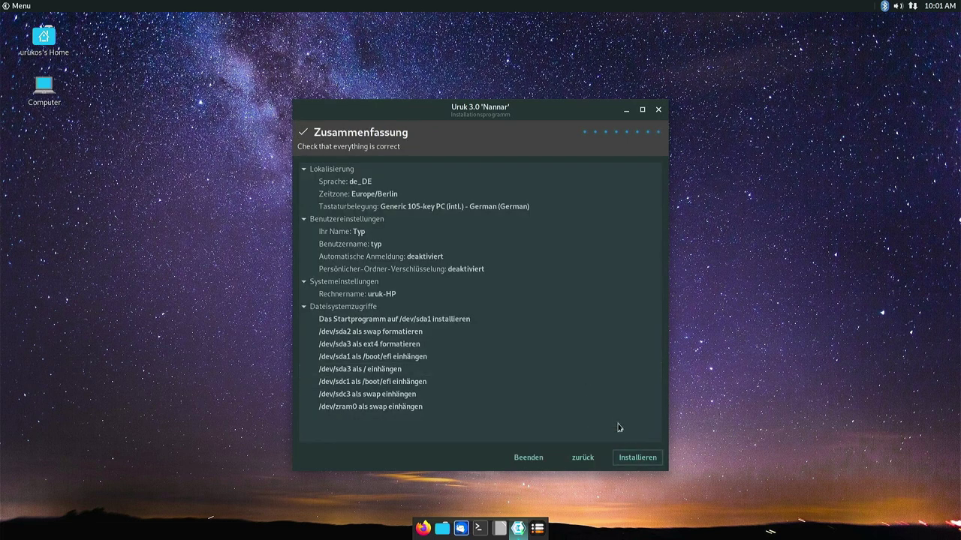
click(635, 458)
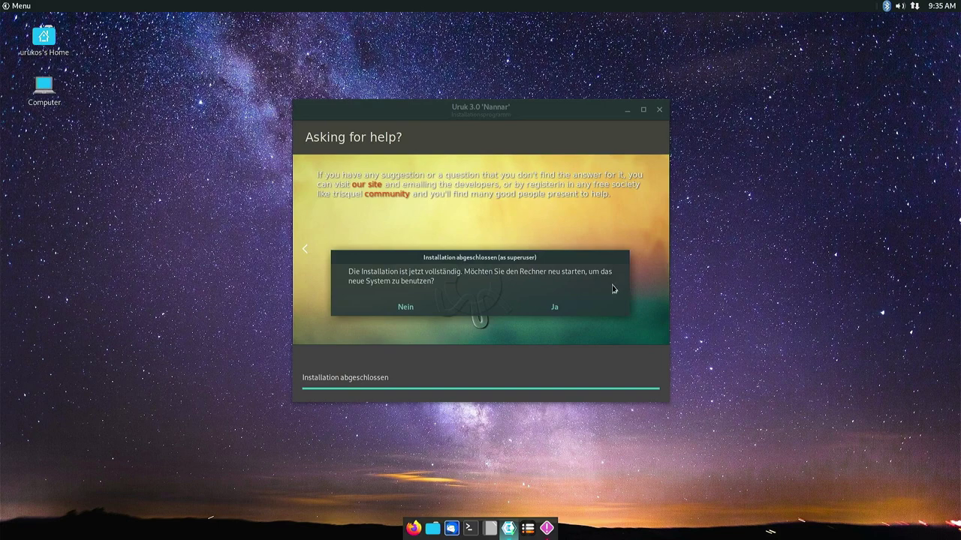
Restart and boot the UrukOS GNU/Linux entry from the GRUB menu.
click(548, 310)
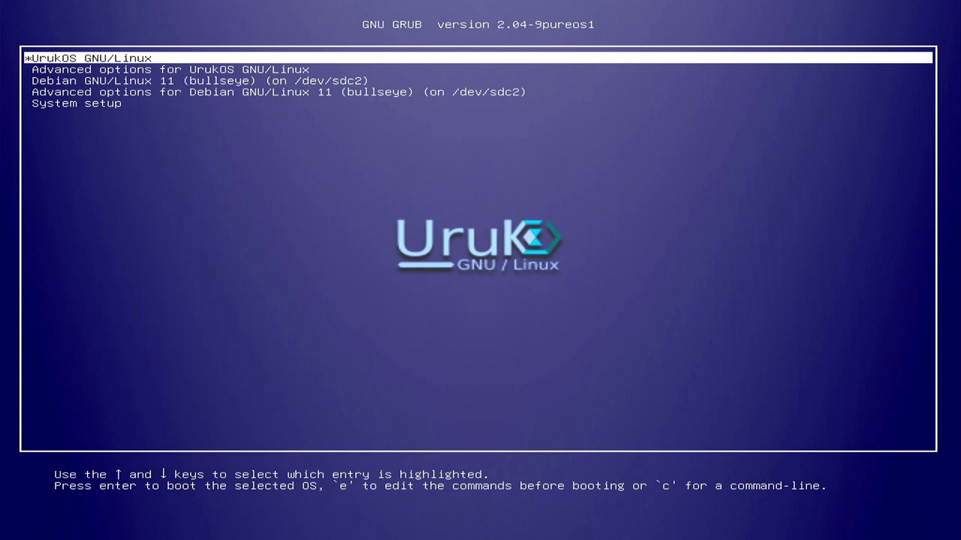
key(Return)
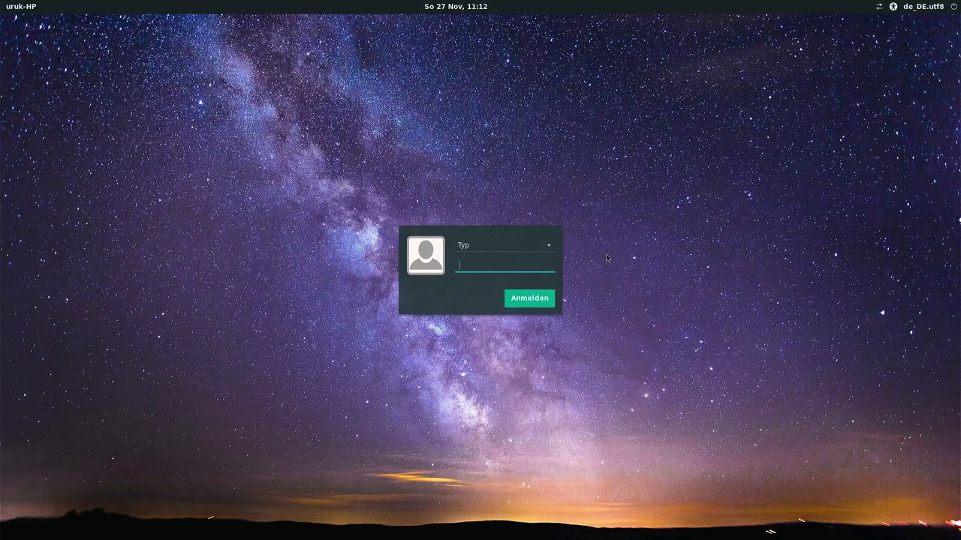
Check the accessibility and session menus, keep the default session, and log in with the password.
click(888, 8)
mouse_move(881, 9)
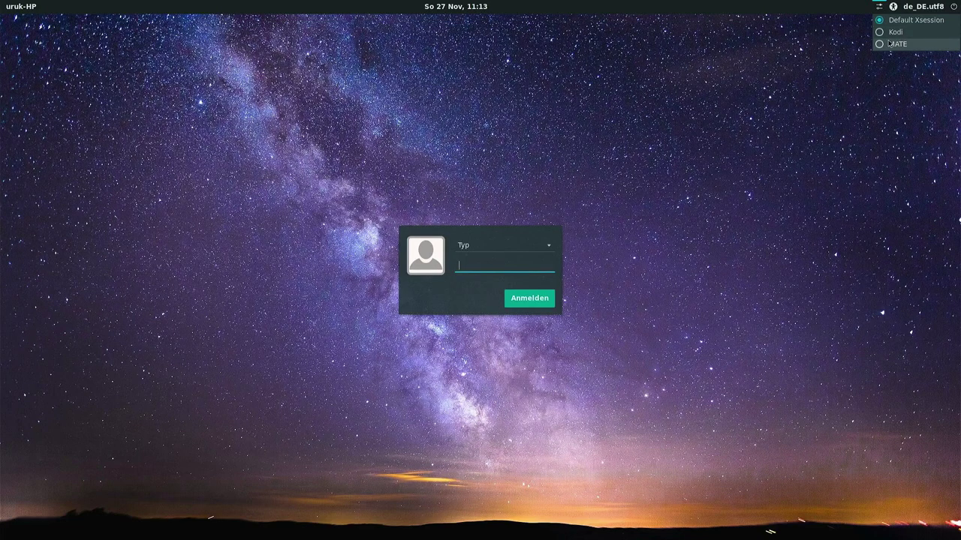
click(816, 95)
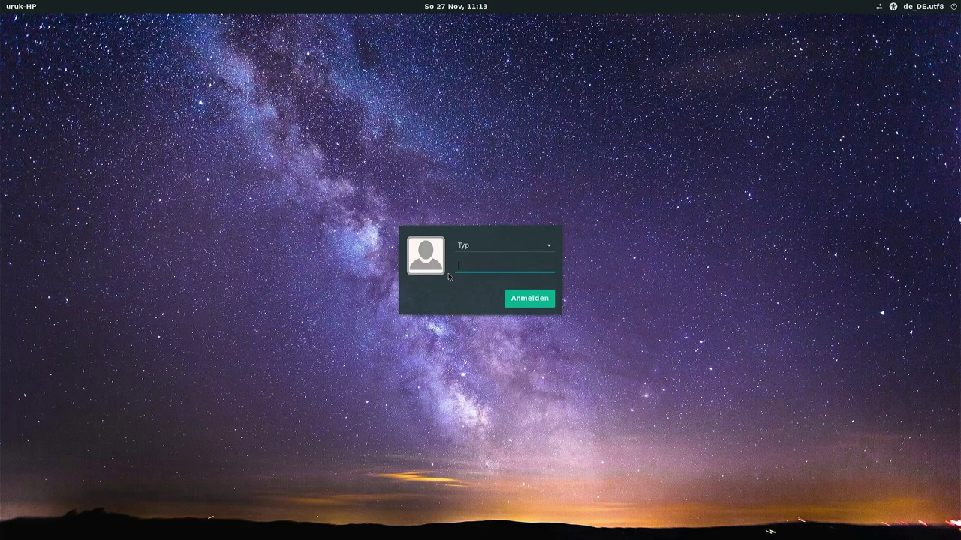
key(Return)
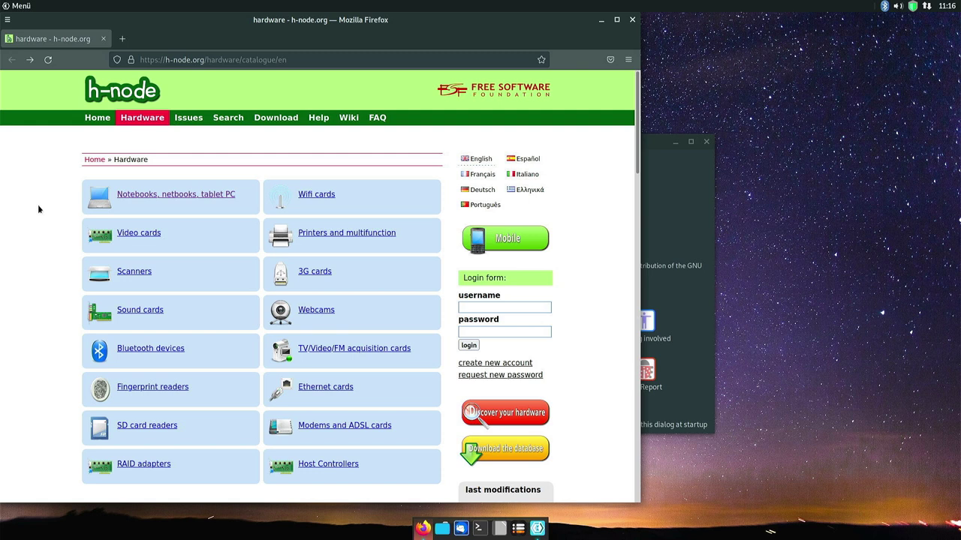
Scroll through the h-node.org hardware catalogue's device categories and latest modifications.
scroll(298, 213, down, 5)
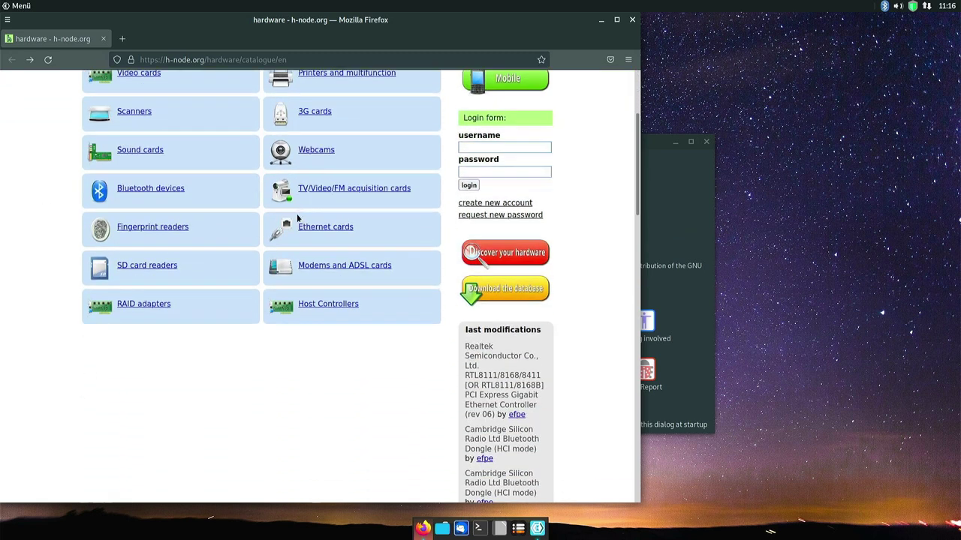
scroll(299, 212, up, 5)
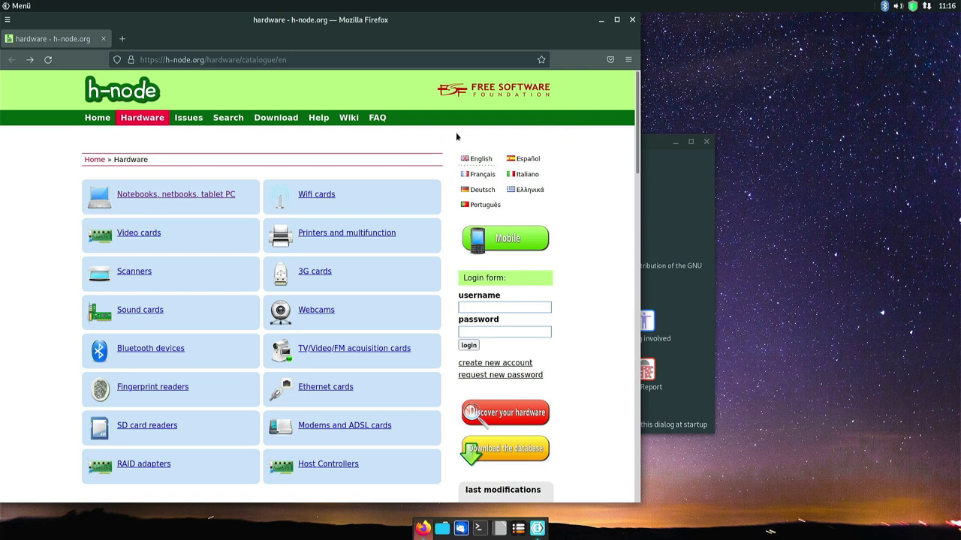
Close Firefox and start Synaptic Package Manager, confirming with the administrator password.
click(632, 21)
click(632, 20)
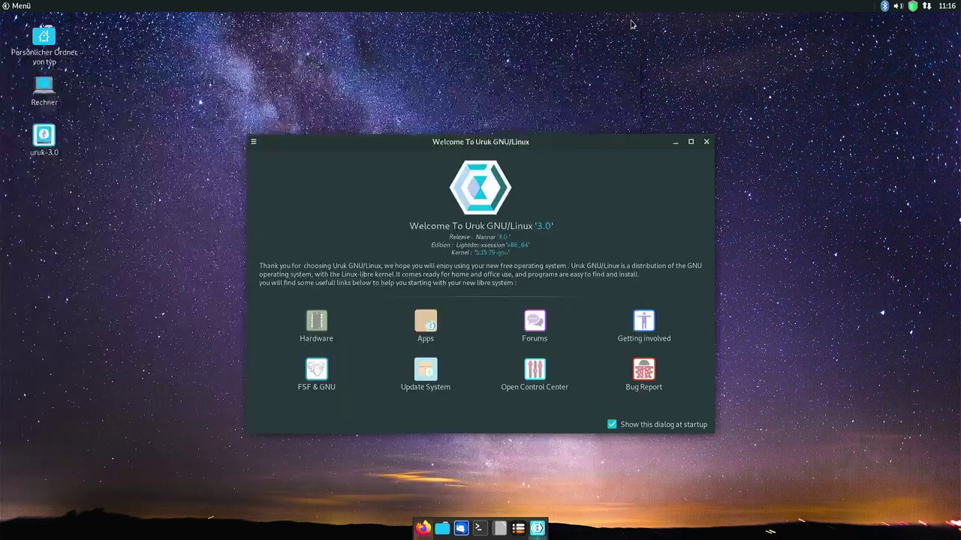
click(422, 318)
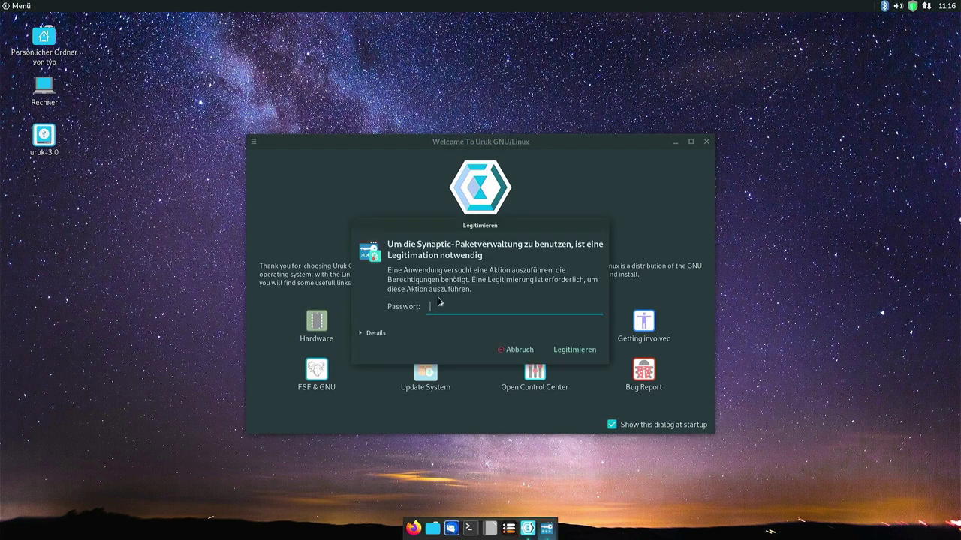
key(Return)
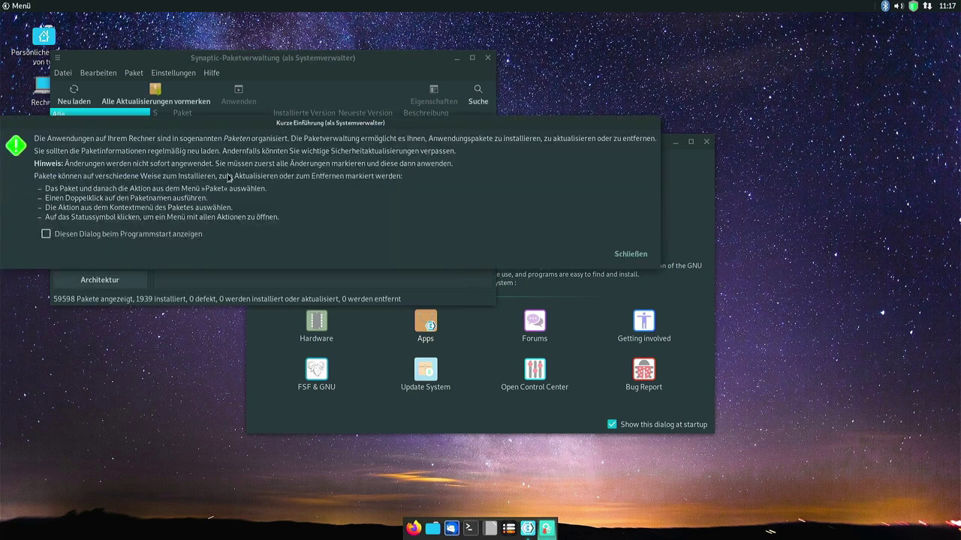
Dismiss Synaptic's introduction, maximize its 59598-package list, then close it.
click(630, 254)
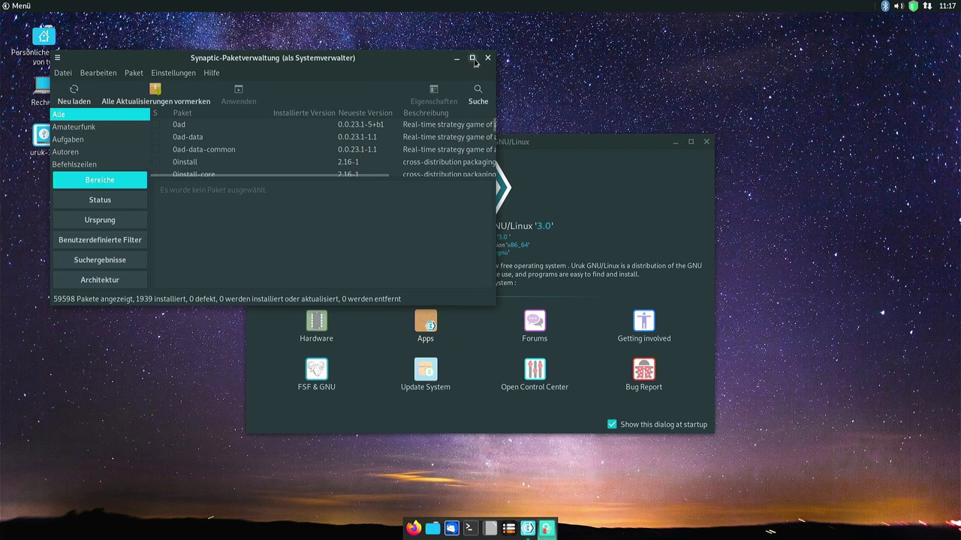
click(473, 58)
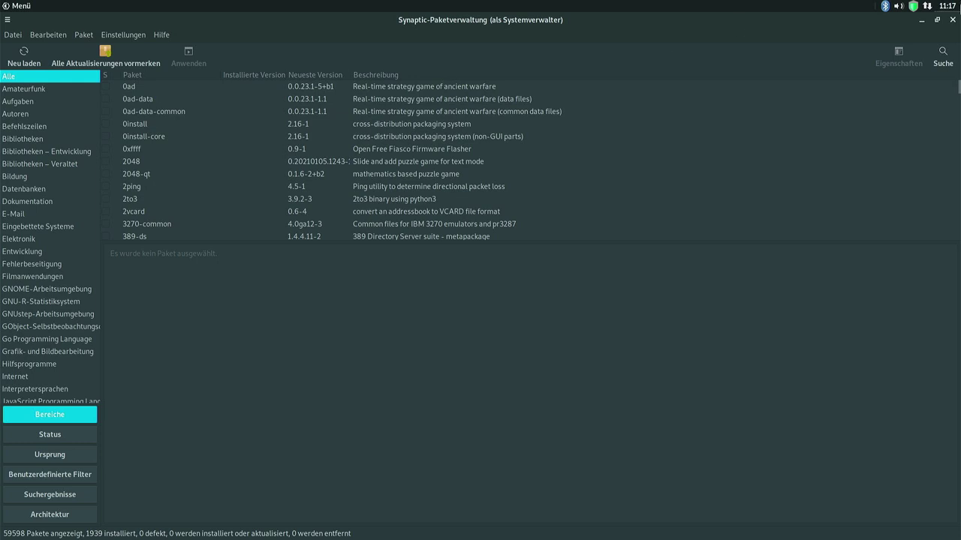
click(952, 18)
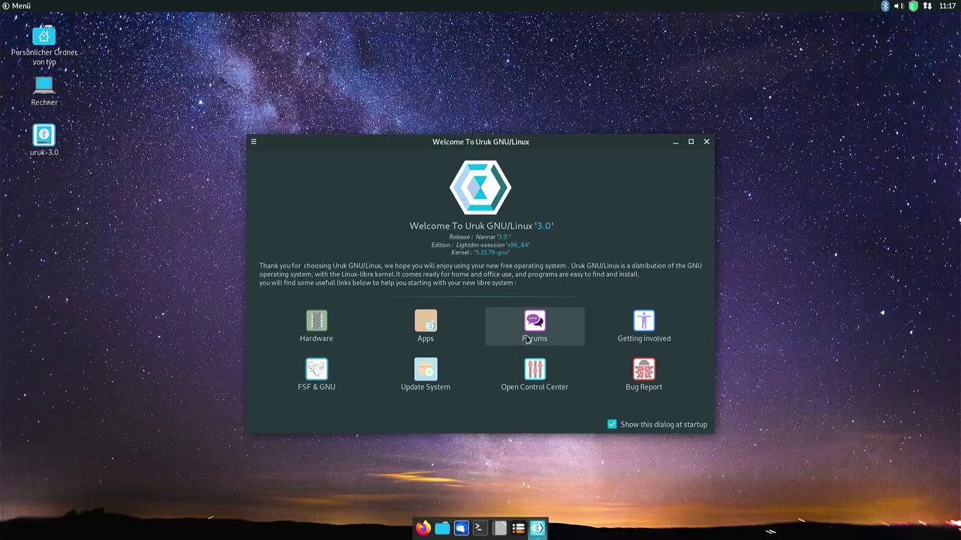
Open the Trisquel forum's general free software talk board from Forums and scroll through its topics.
click(534, 330)
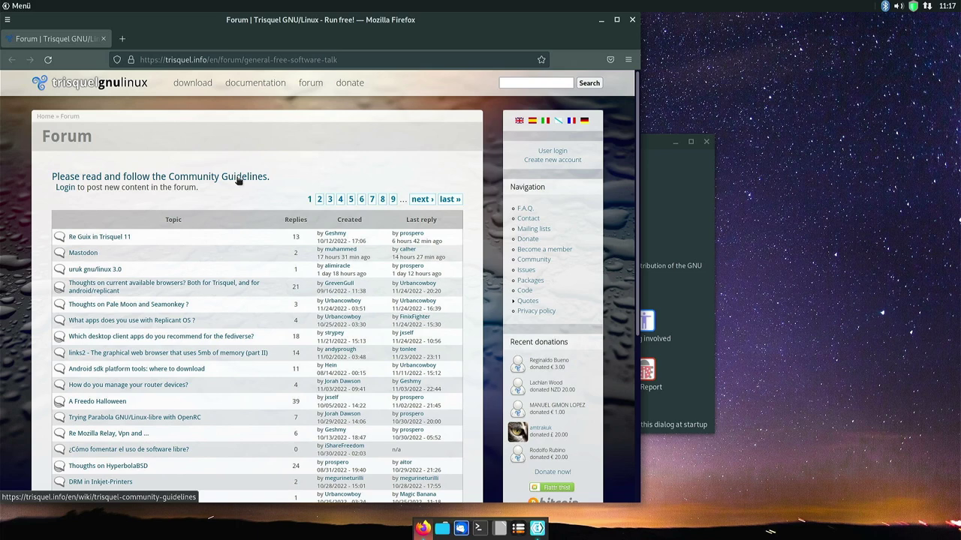
scroll(197, 289, down, 5)
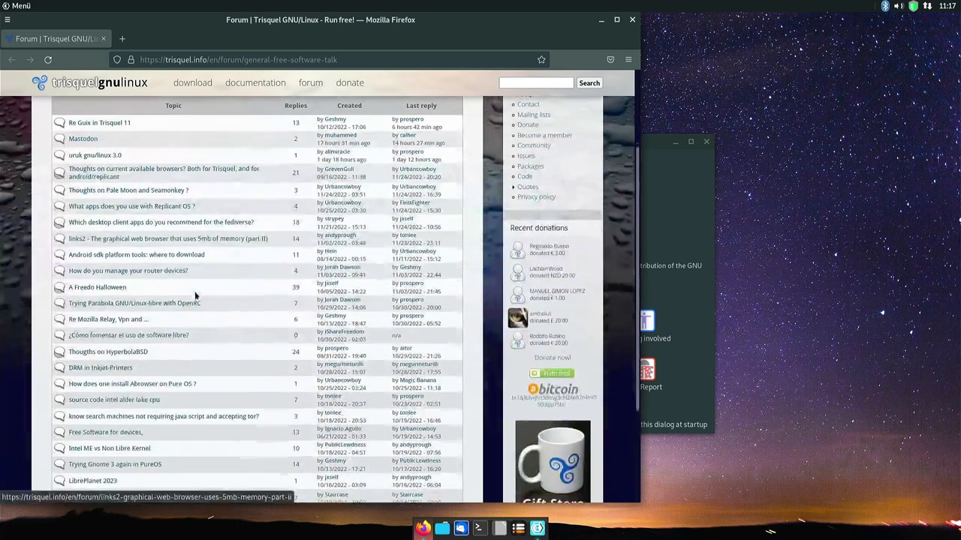
scroll(202, 287, up, 5)
scroll(202, 292, up, 1)
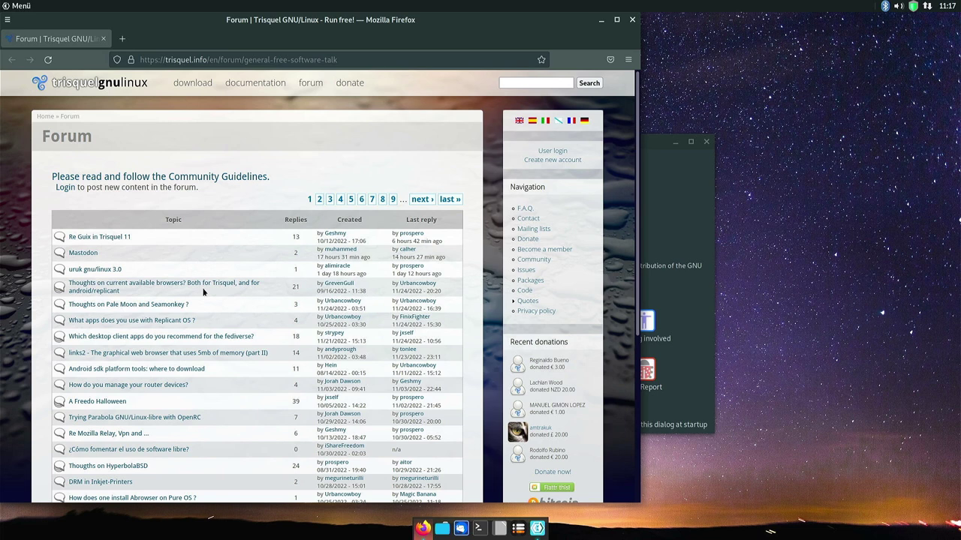
scroll(207, 289, down, 3)
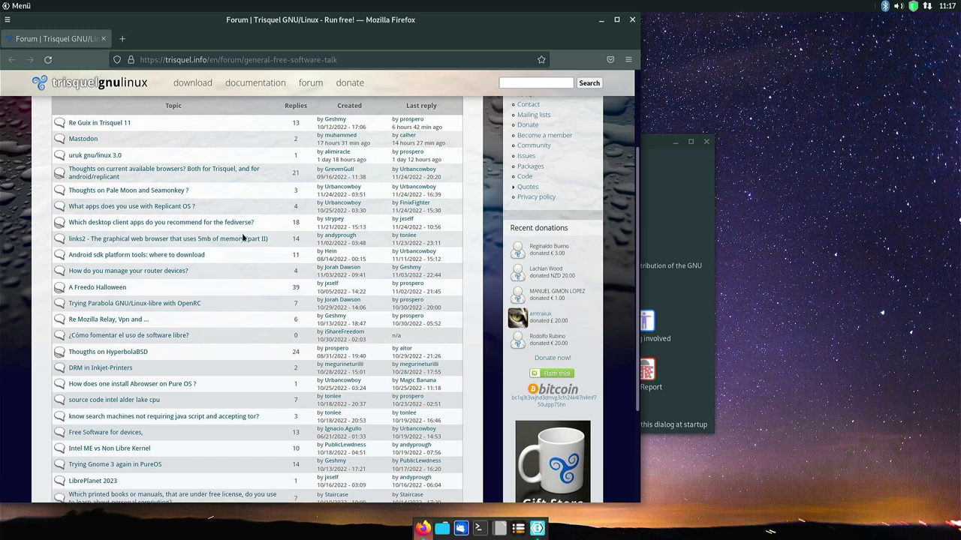
scroll(250, 244, up, 3)
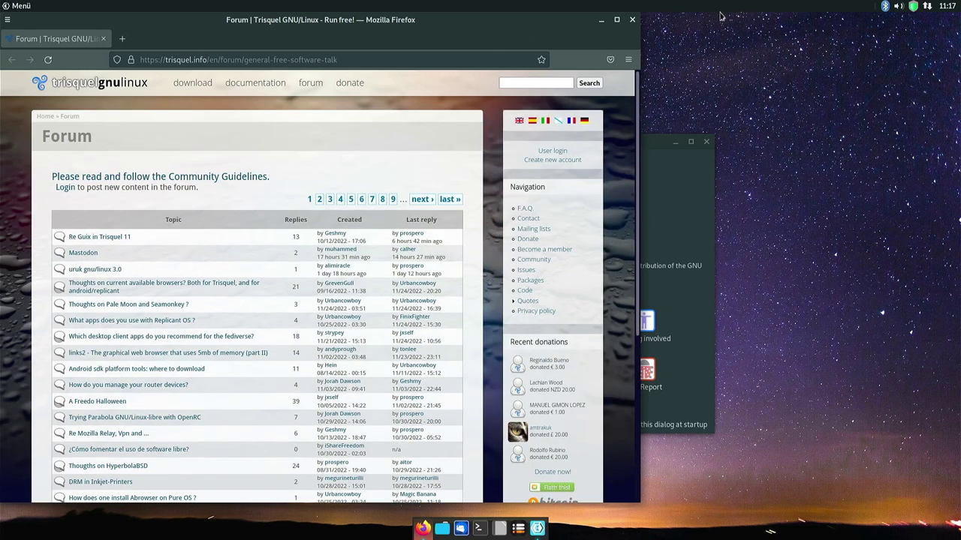
Read the Uruk Get Involved page zoomed to 120%, then close it.
click(642, 334)
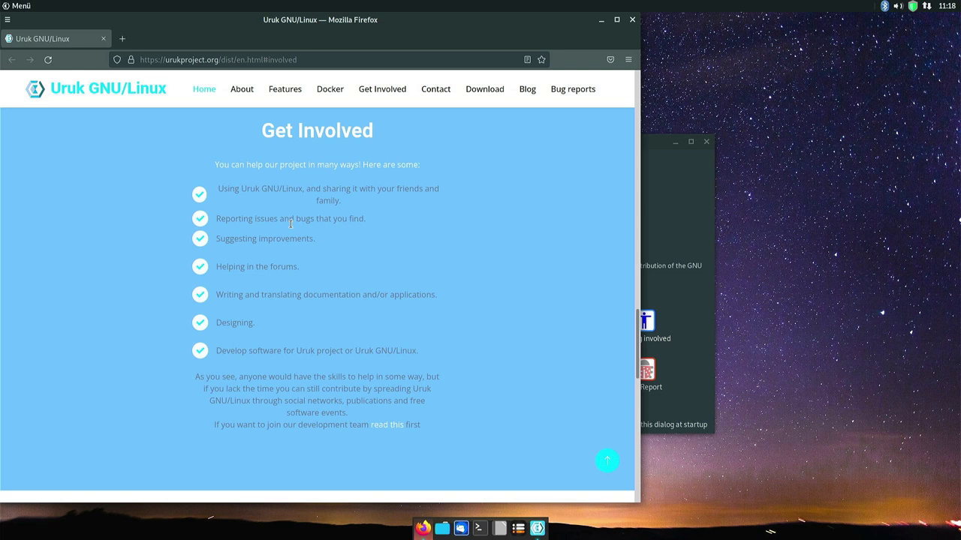
key(ctrl+plus)
key(ctrl+plus)
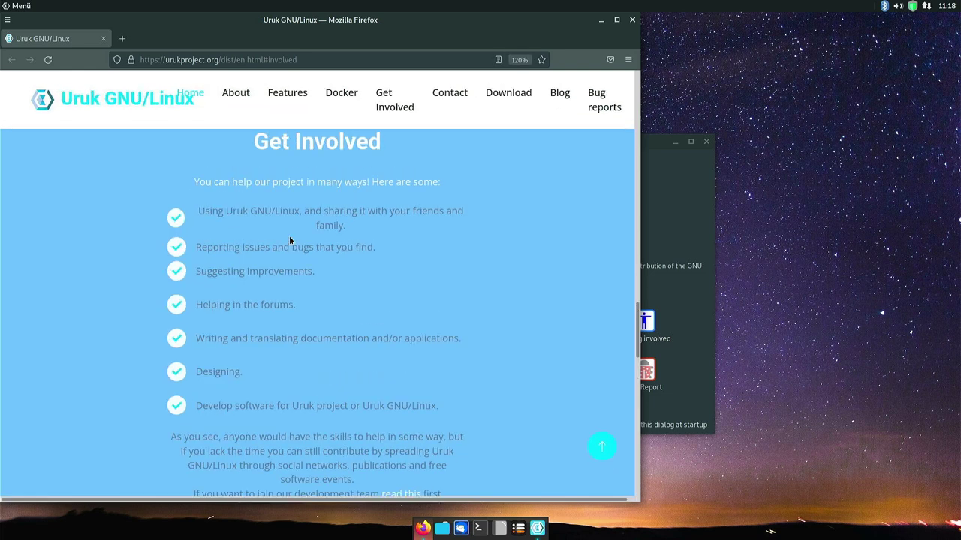
scroll(289, 240, down, 2)
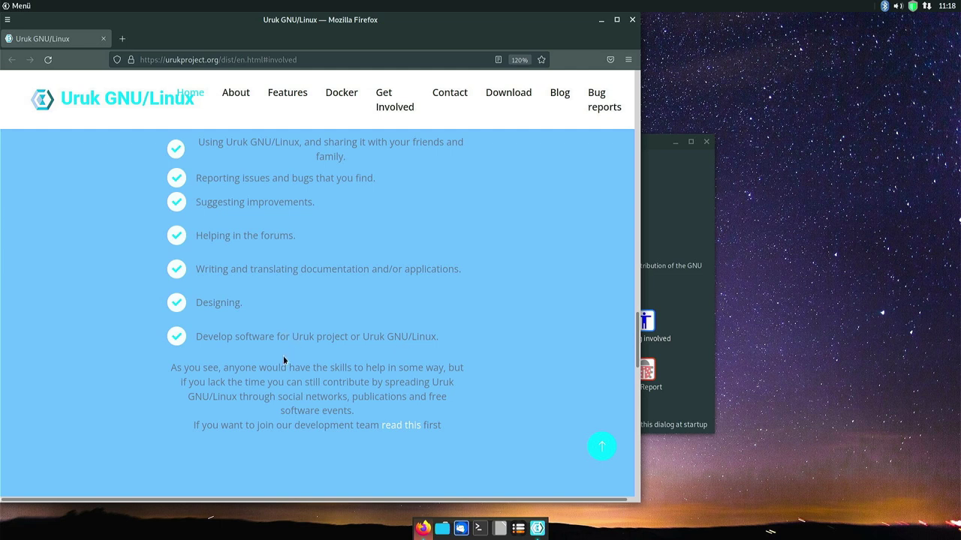
key(ctrl+w)
Open the gnu.org homepage from FSF & GNU, scroll to What is GNU?, then close Firefox.
click(325, 377)
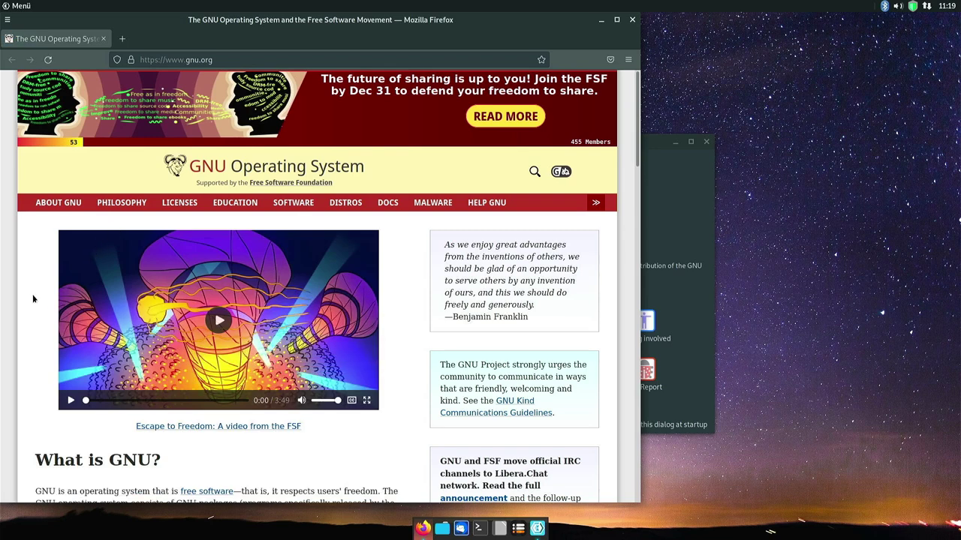
scroll(32, 295, down, 5)
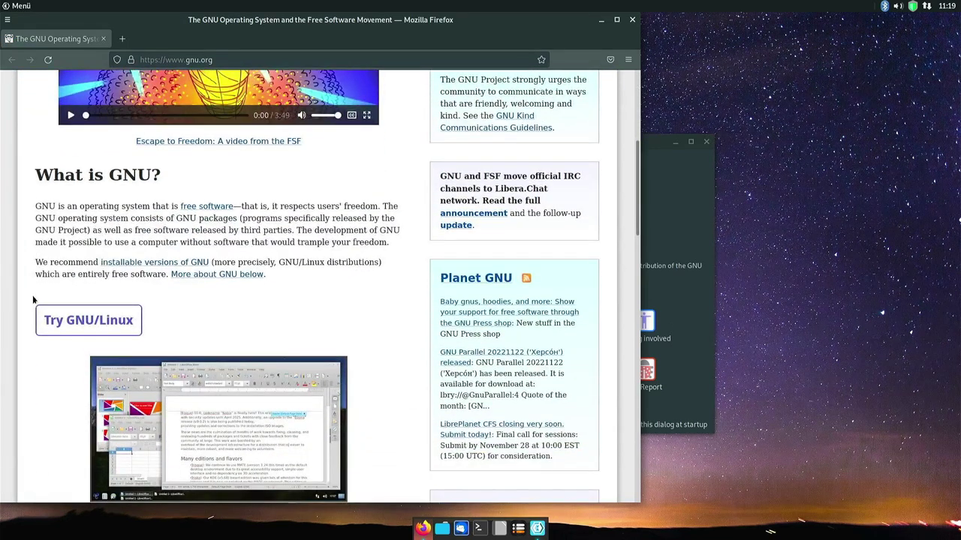
click(632, 21)
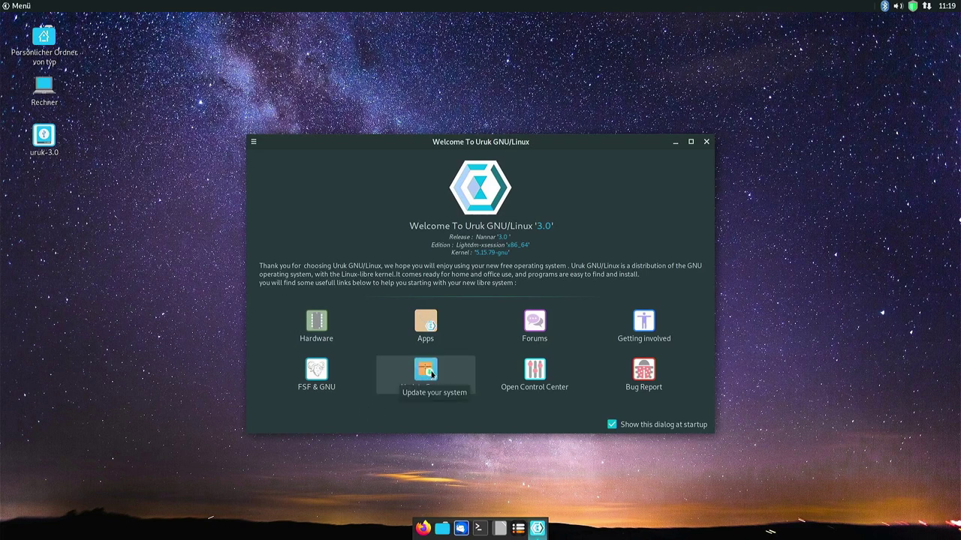
Start the system update and glance through the control center before closing it.
click(430, 373)
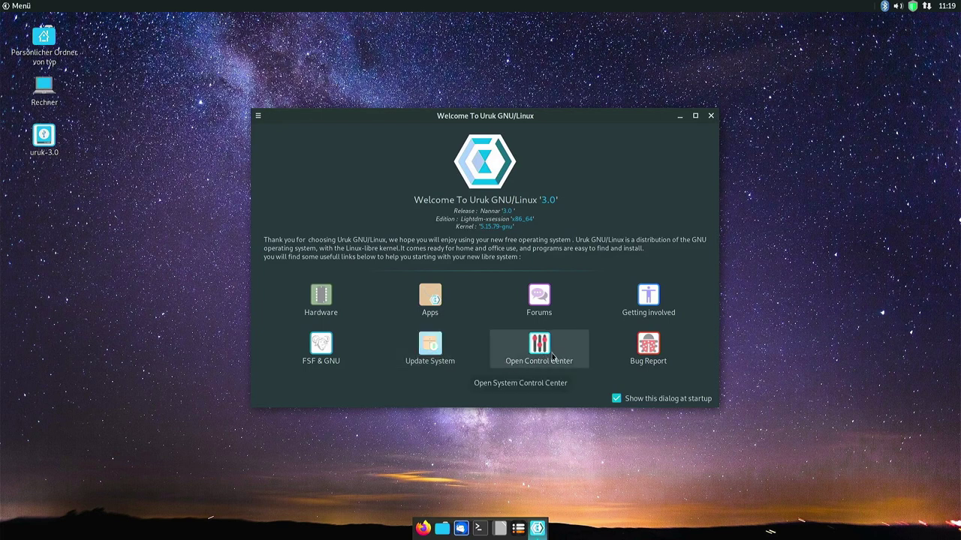
click(548, 358)
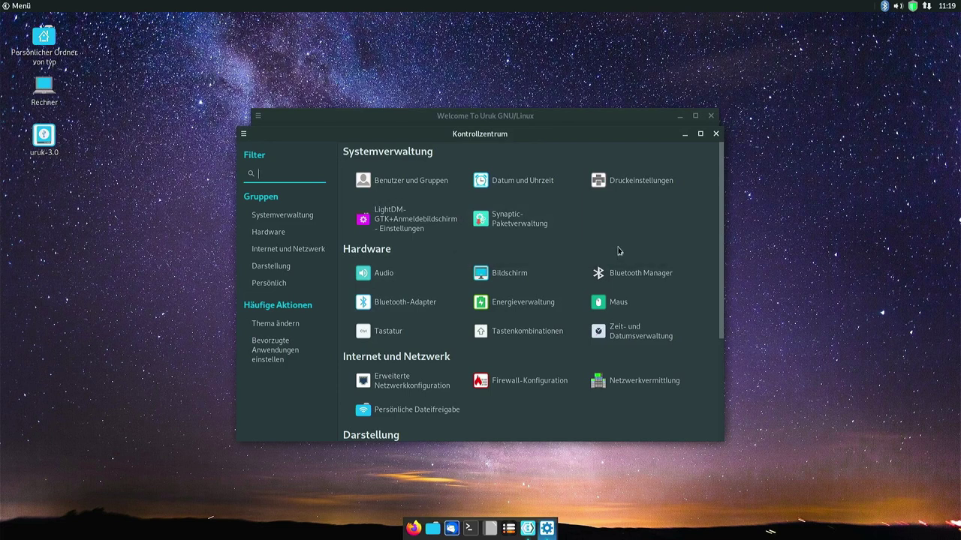
scroll(619, 268, down, 3)
scroll(619, 268, up, 3)
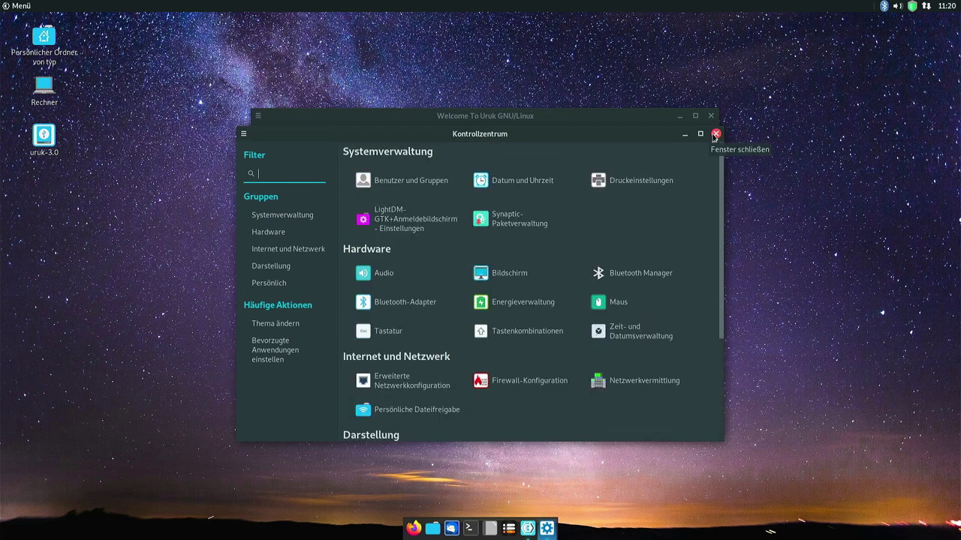
click(715, 134)
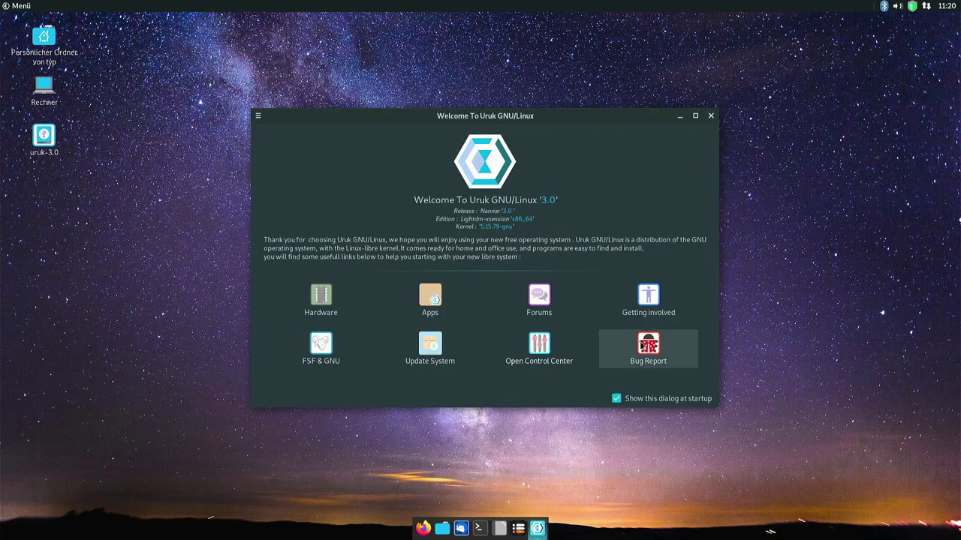
Open the Uruk bug report page, then close Firefox and the Welcome dialog.
click(648, 346)
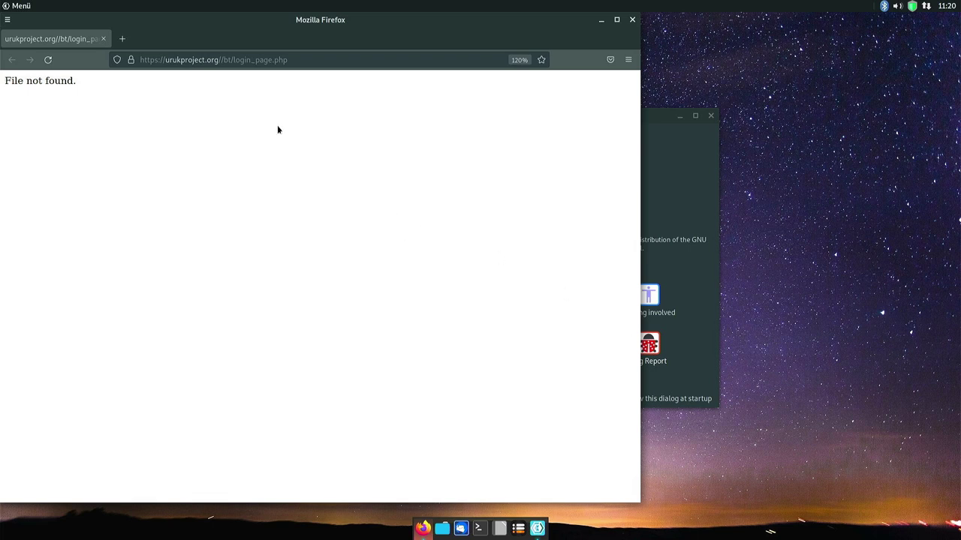
click(225, 61)
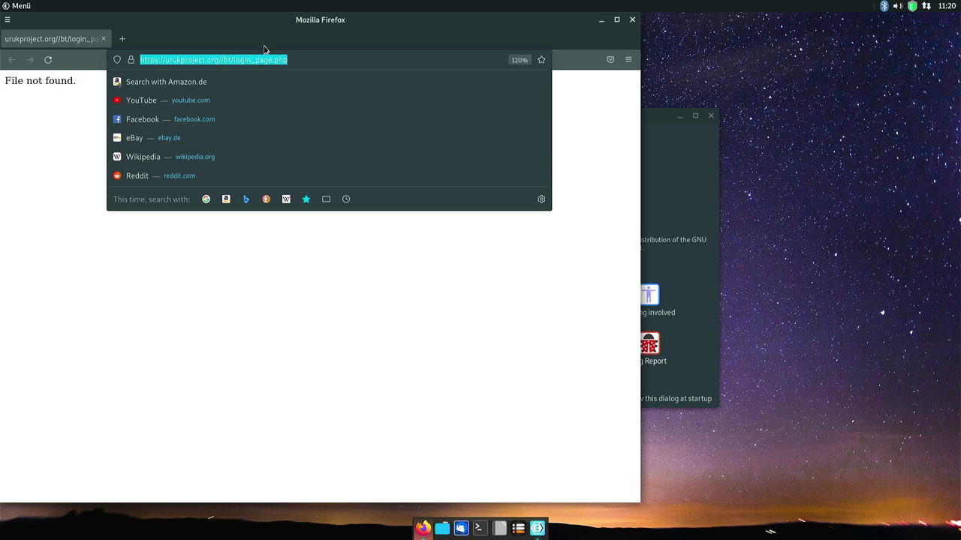
key(ctrl+w)
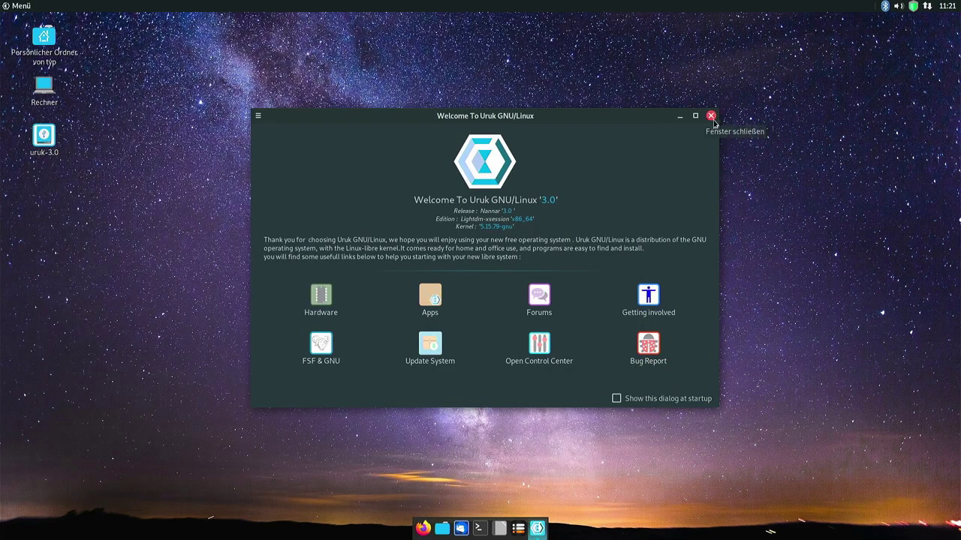
click(711, 117)
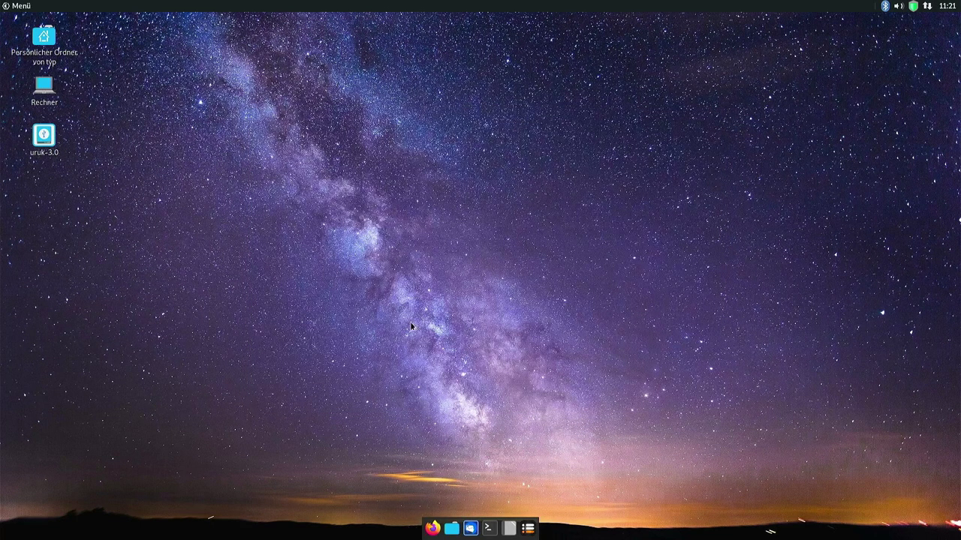
double_click(43, 138)
click(433, 529)
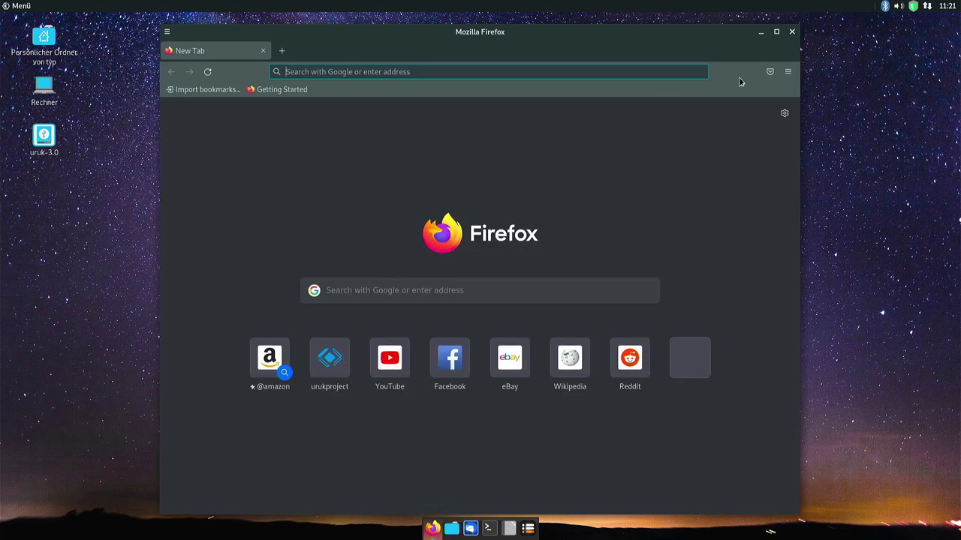
click(787, 72)
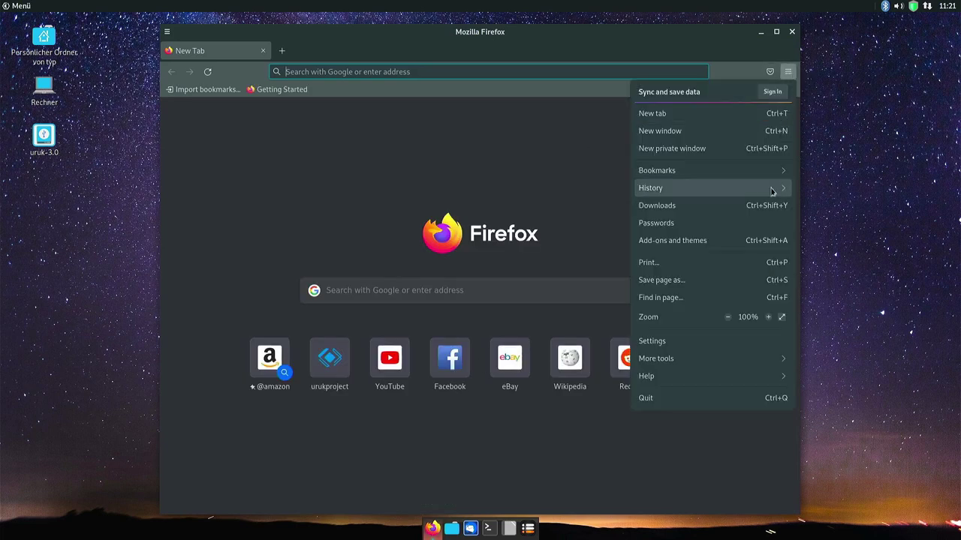
click(677, 383)
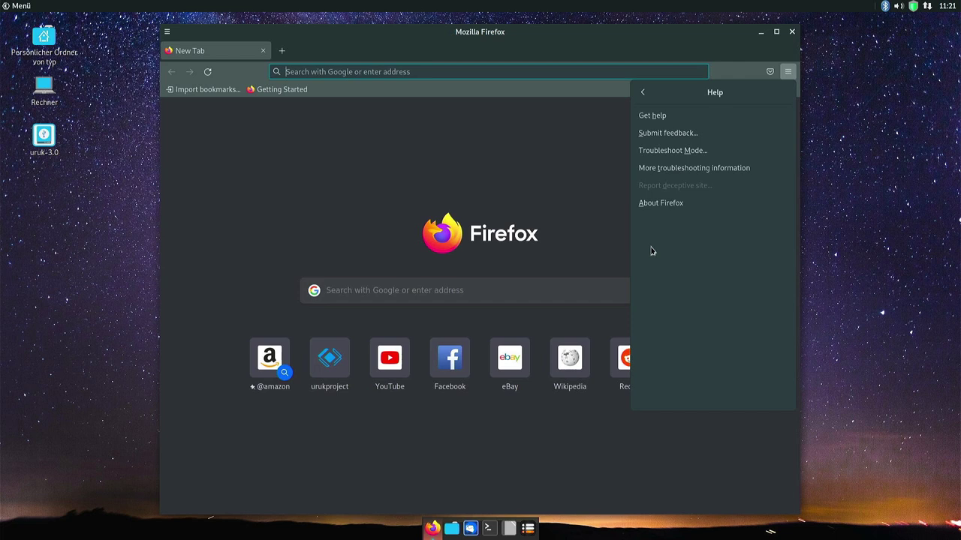
click(656, 205)
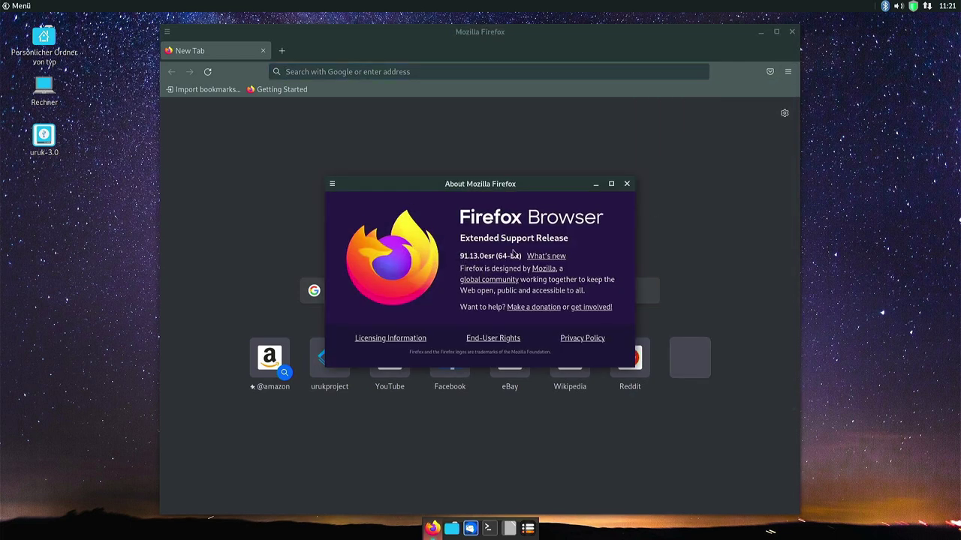
click(634, 185)
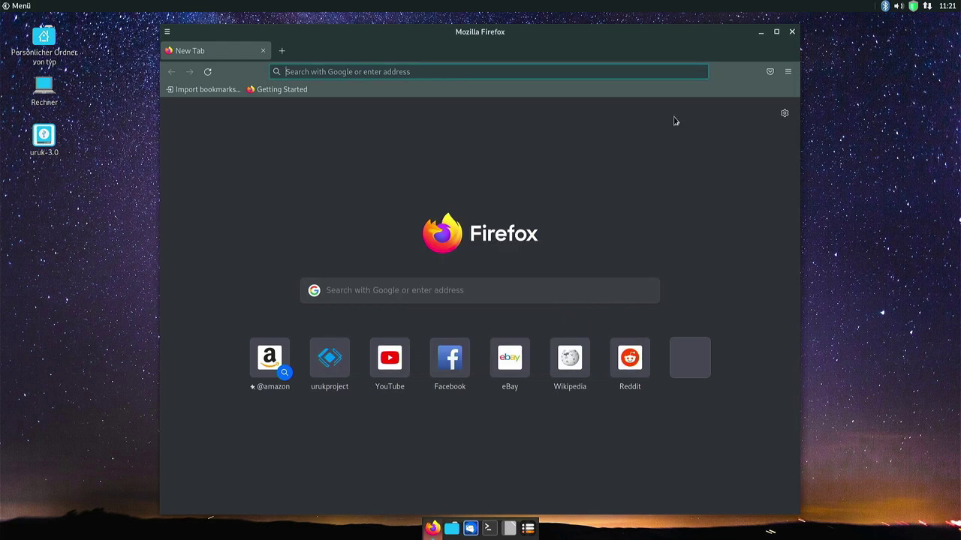
click(792, 32)
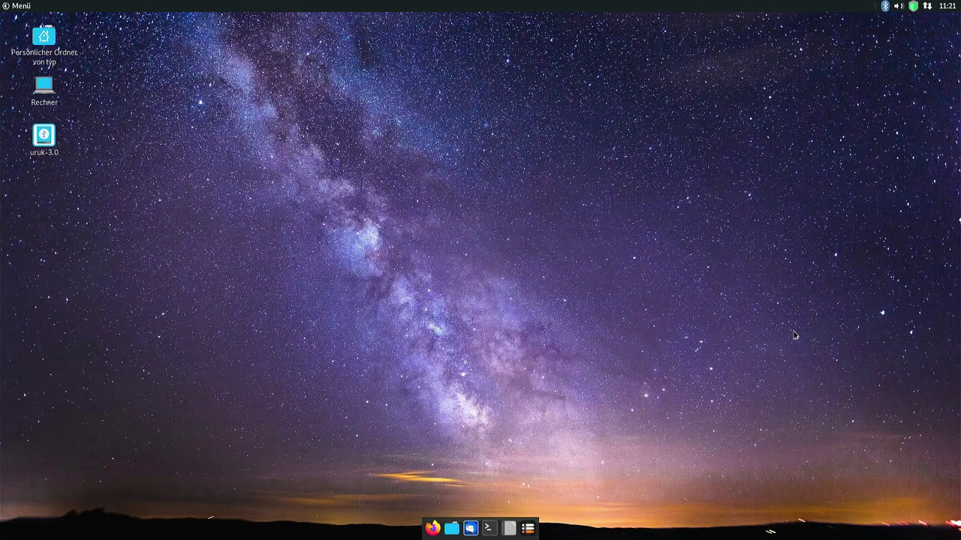
click(450, 529)
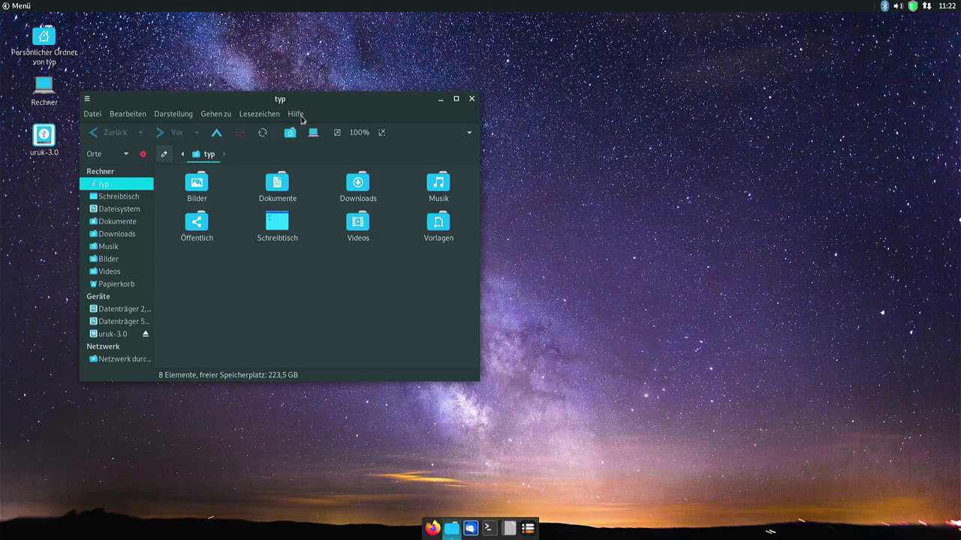
key(ctrl+w)
click(469, 530)
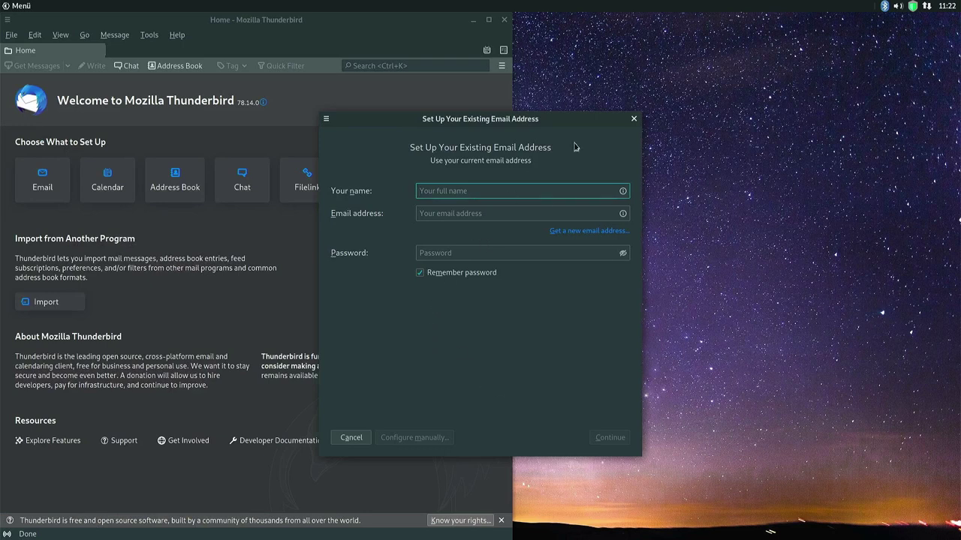
click(634, 118)
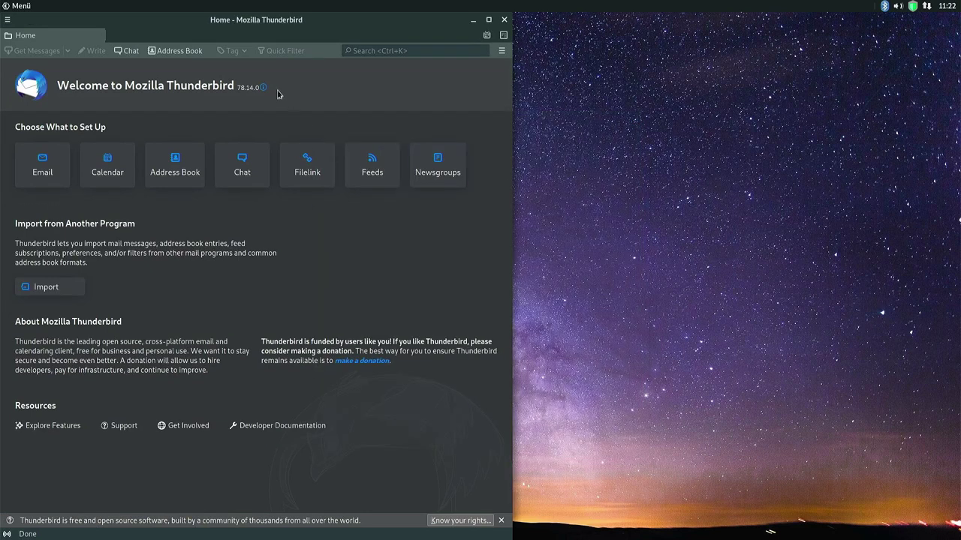
drag(238, 90, 263, 88)
click(327, 104)
click(505, 19)
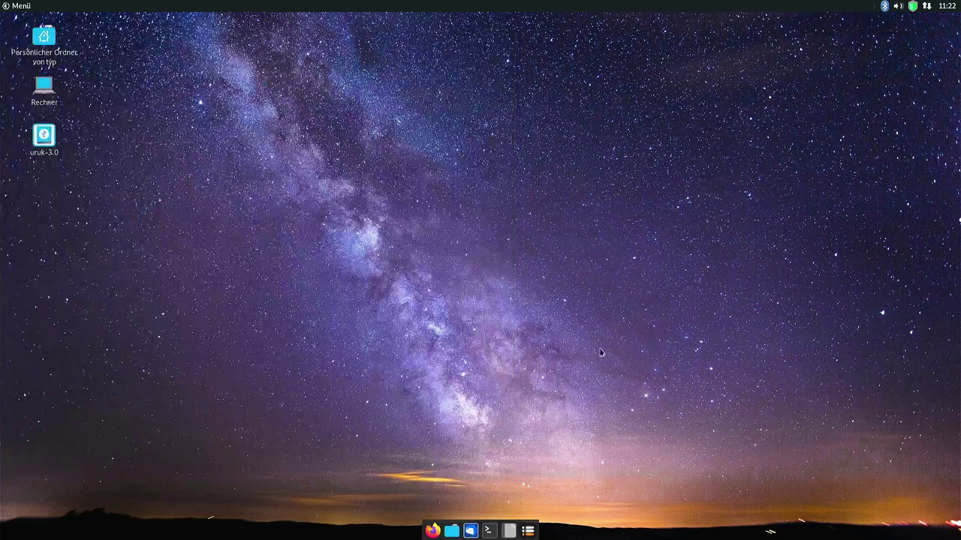
click(489, 528)
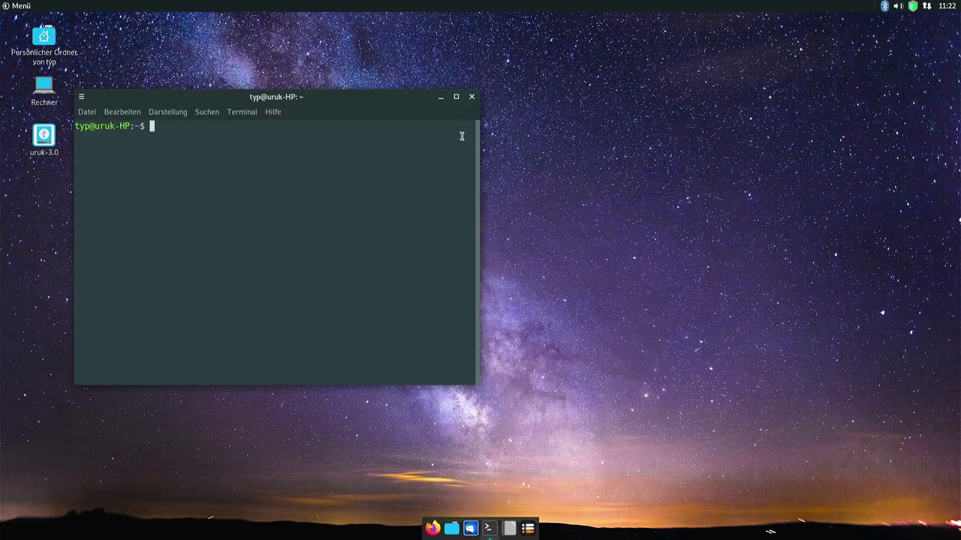
click(471, 97)
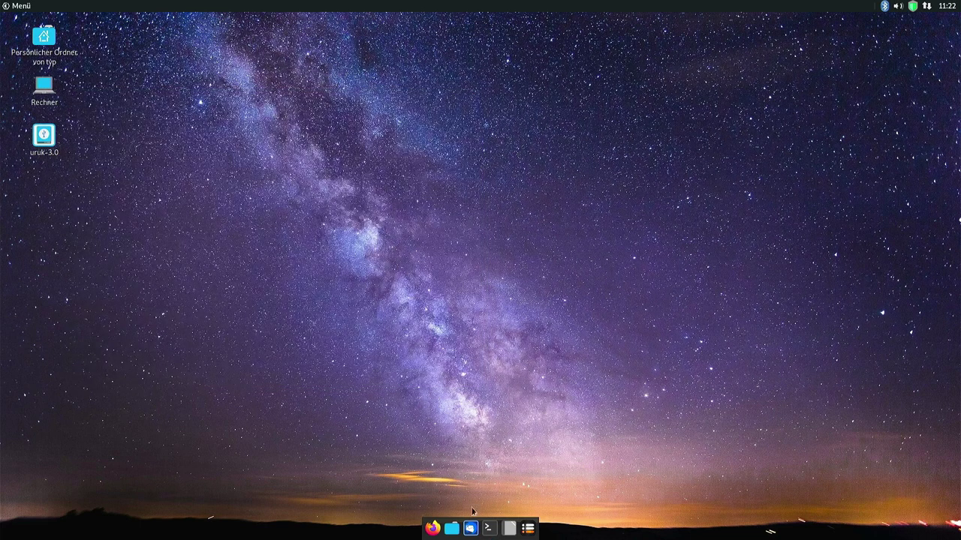
click(508, 528)
Launch Sayonara Player and set its interface language to Deutsch in Preferences, applying it.
click(529, 530)
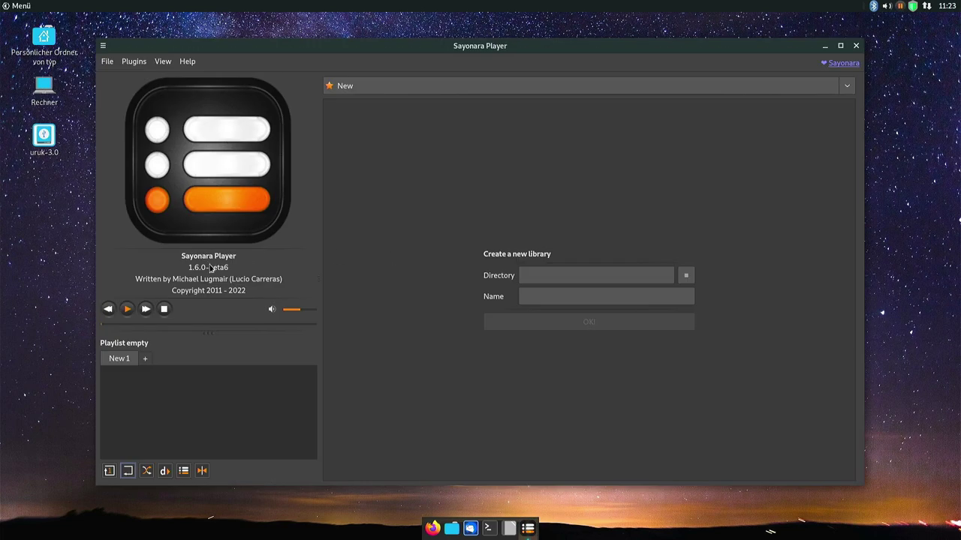
click(109, 64)
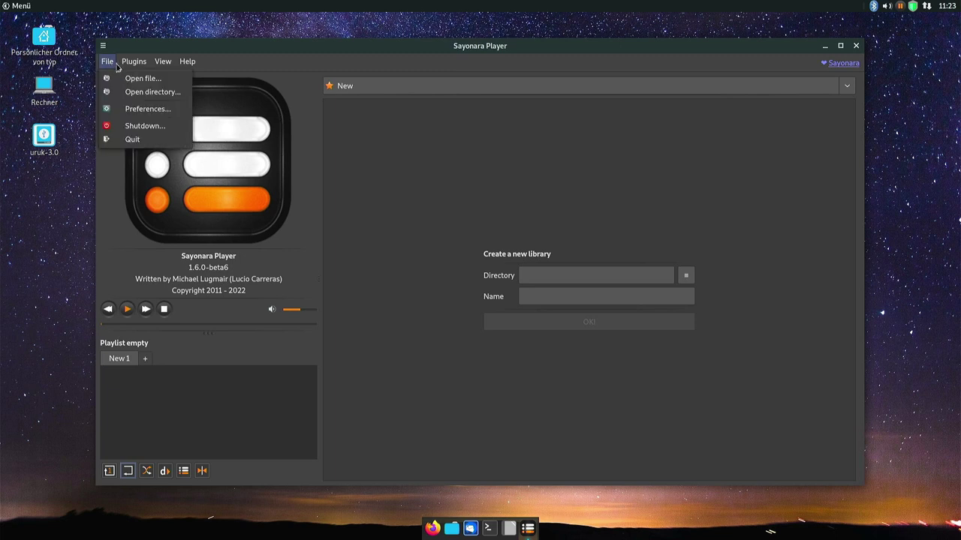
click(143, 110)
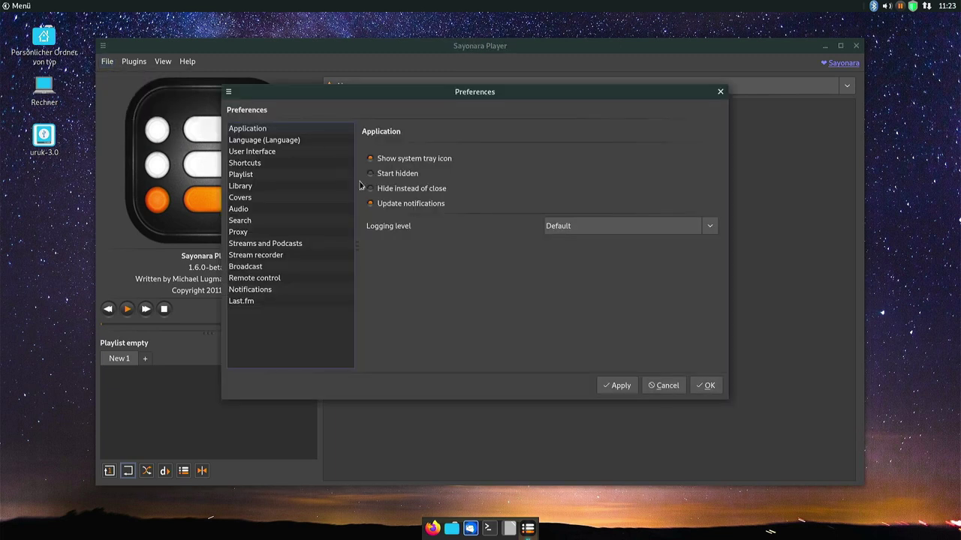
click(301, 144)
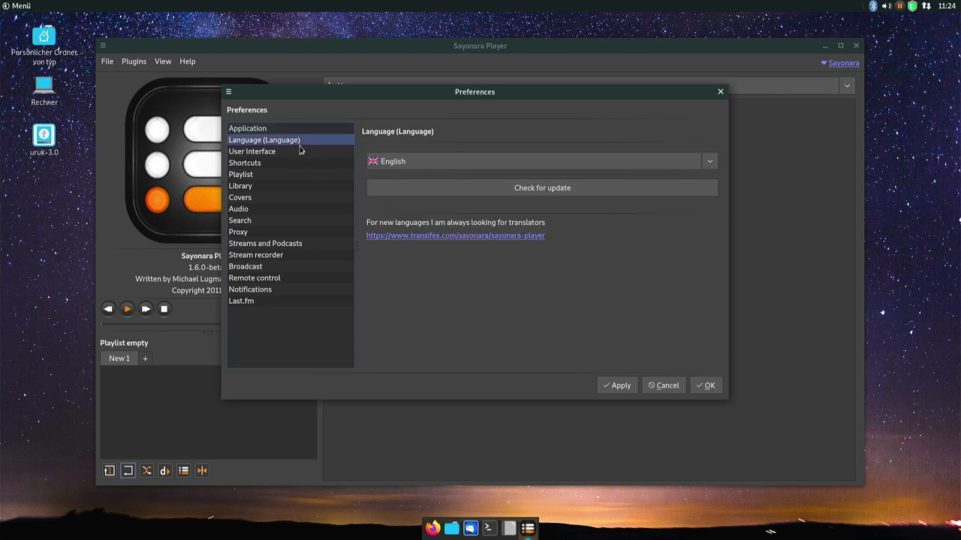
click(430, 165)
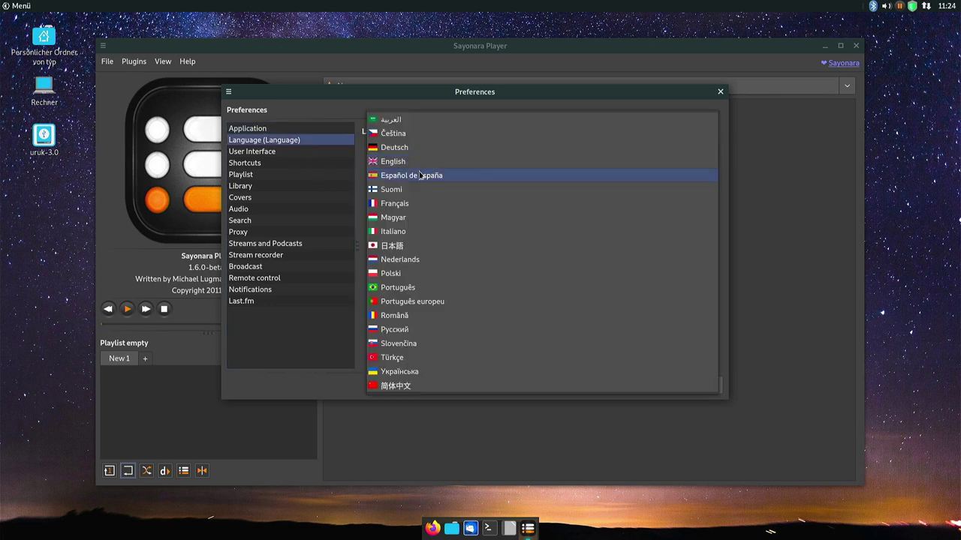
click(412, 148)
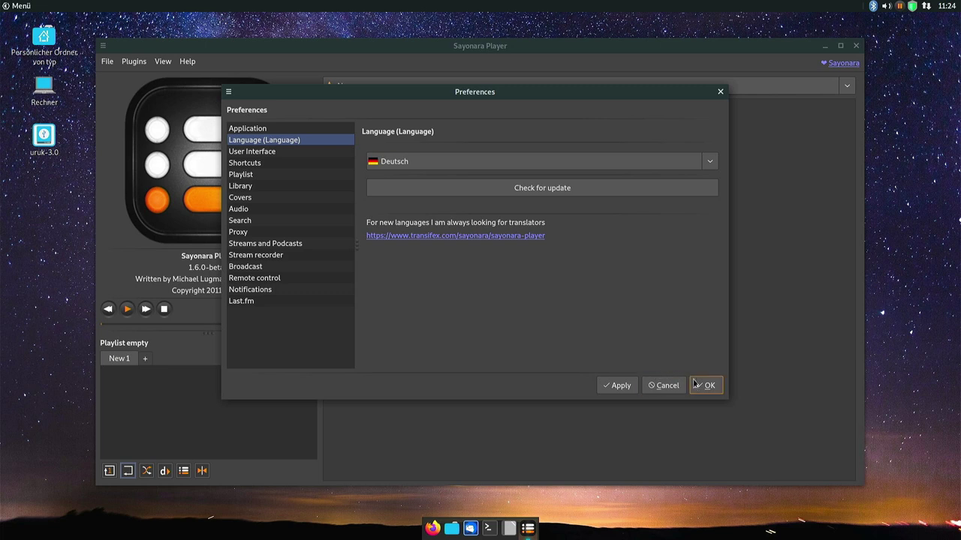
click(630, 385)
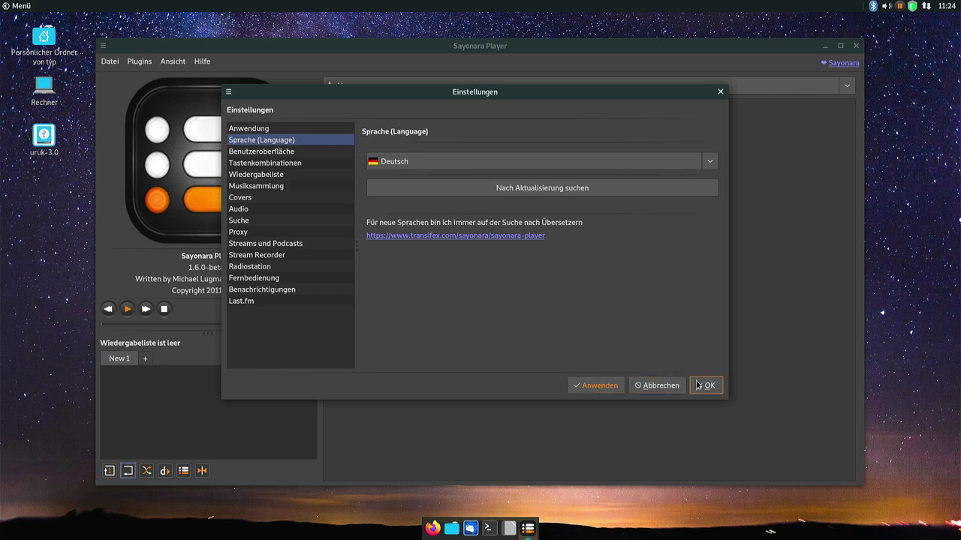
click(700, 385)
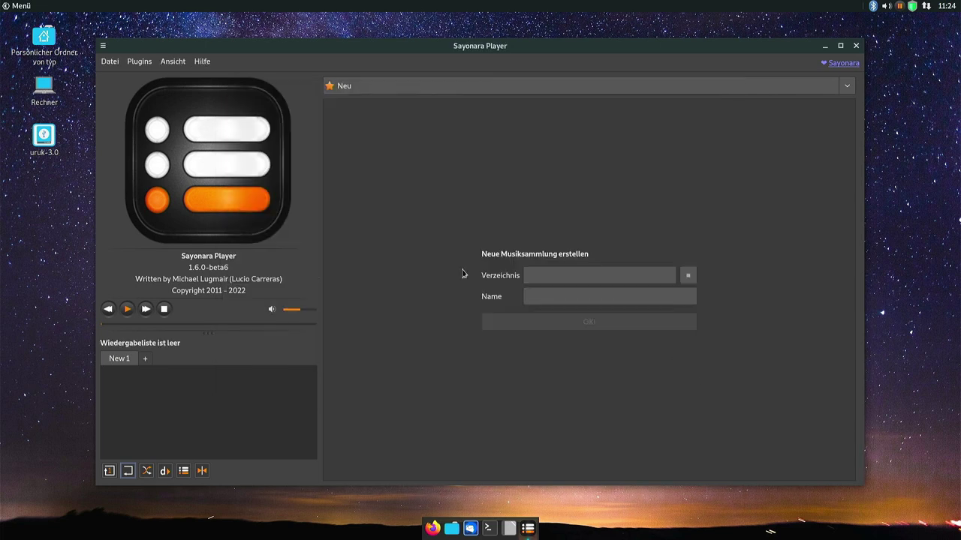
Check the German menus and the new library form's Name and Verzeichnis fields.
click(162, 63)
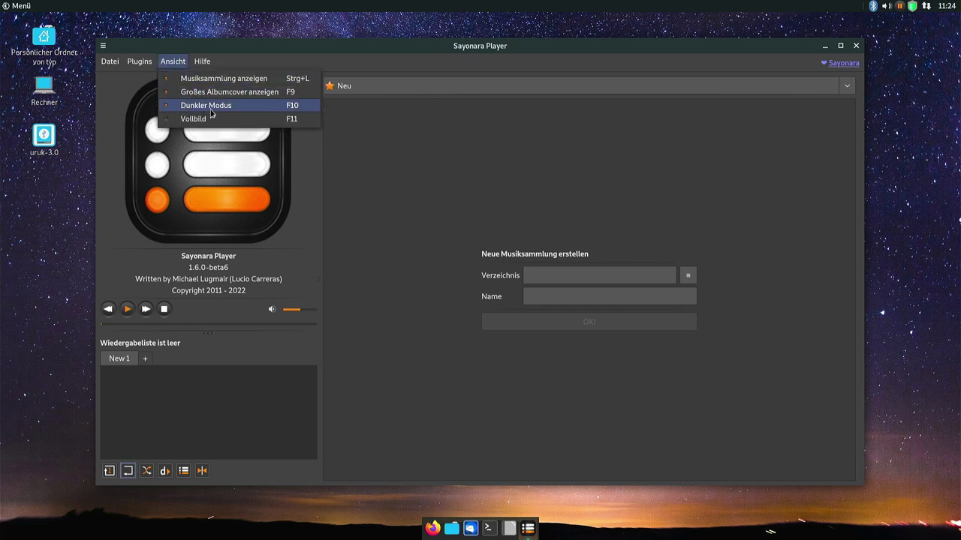
click(396, 183)
click(544, 297)
click(618, 280)
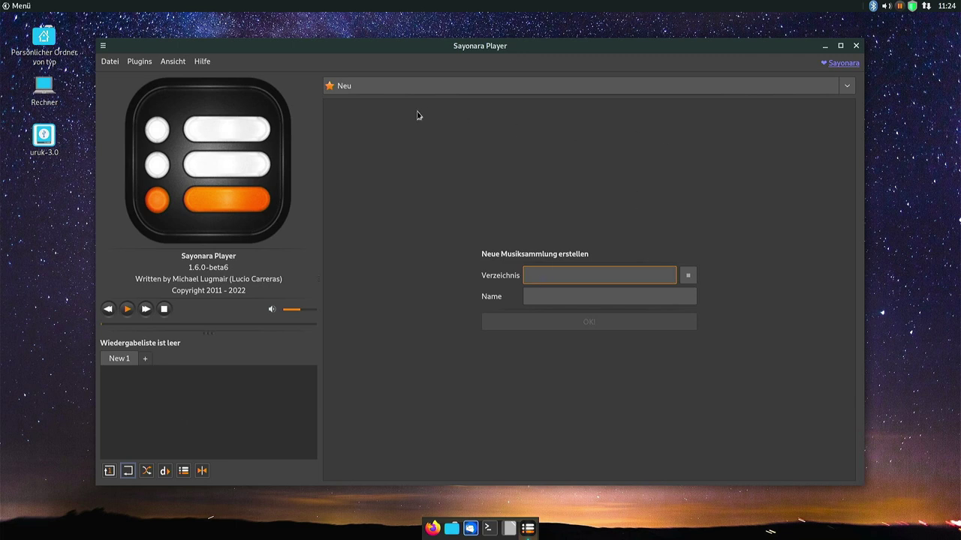
click(103, 48)
click(103, 48)
Close Sayonara, browse Barrierefreiheit, and launch LibreOffice Writer from the Menü's Büro category.
click(856, 46)
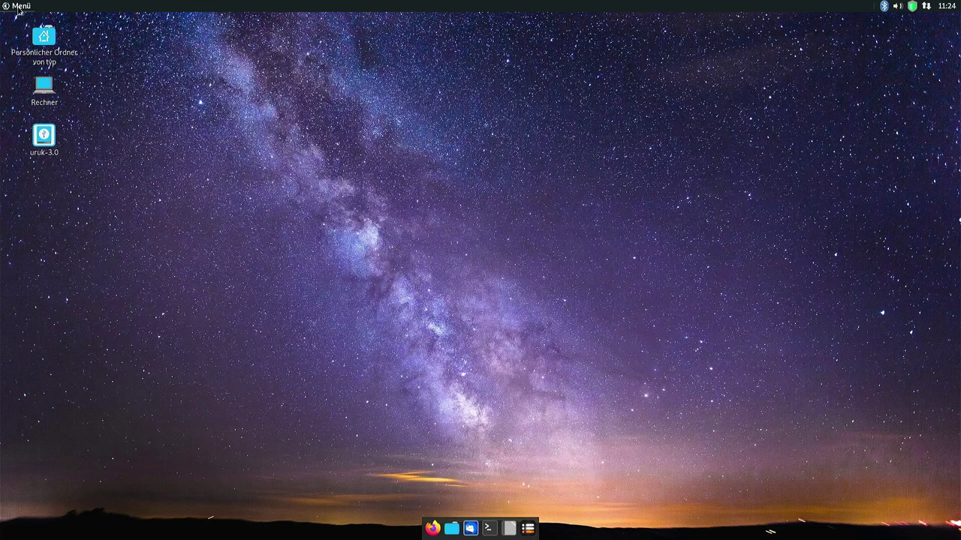
click(18, 7)
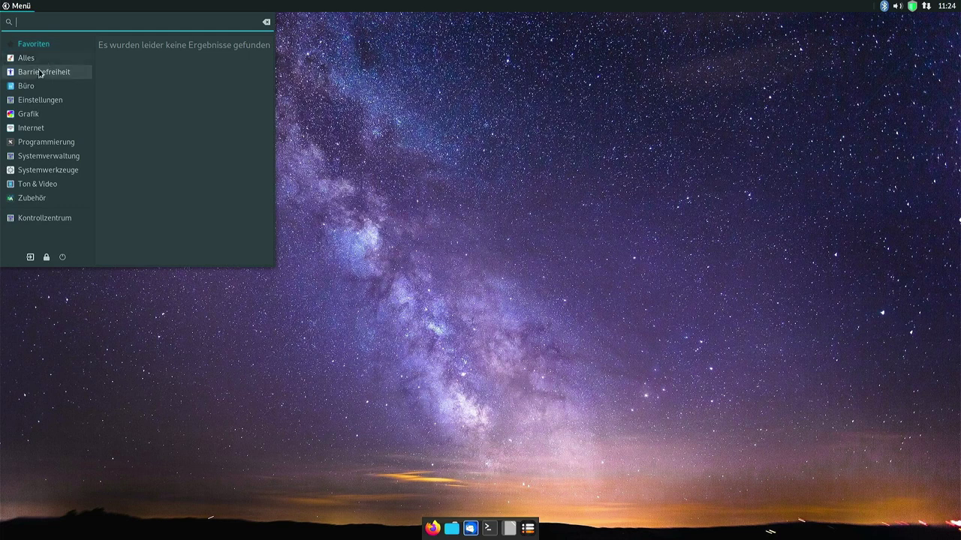
click(53, 76)
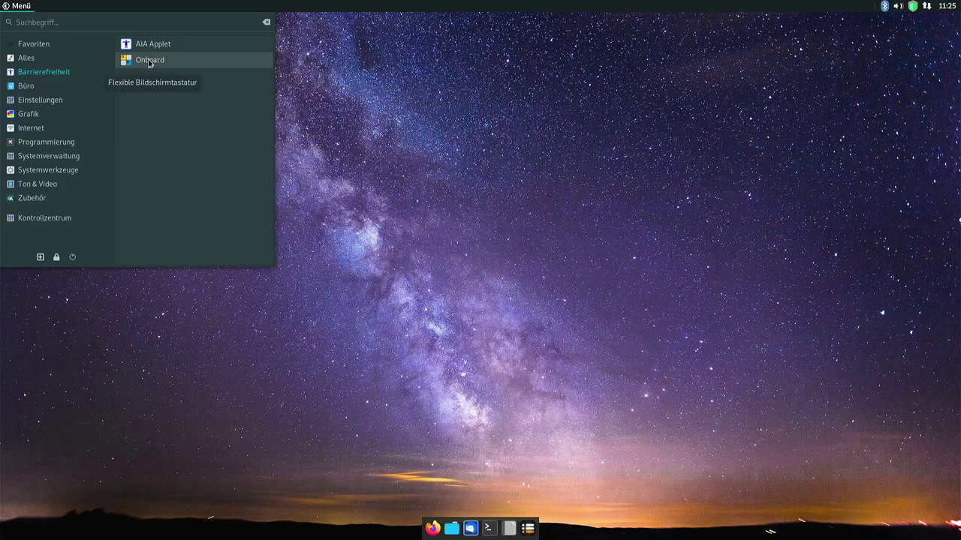
click(61, 86)
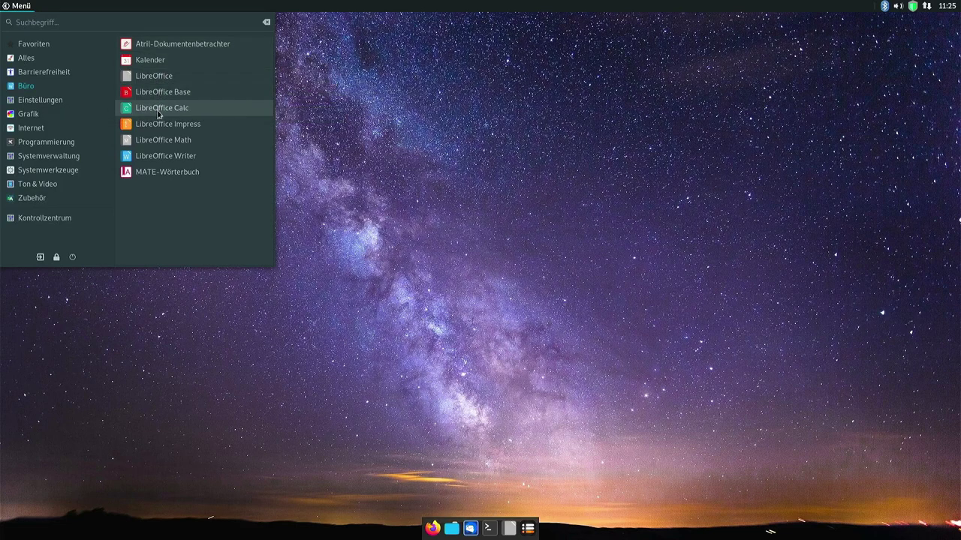
click(166, 157)
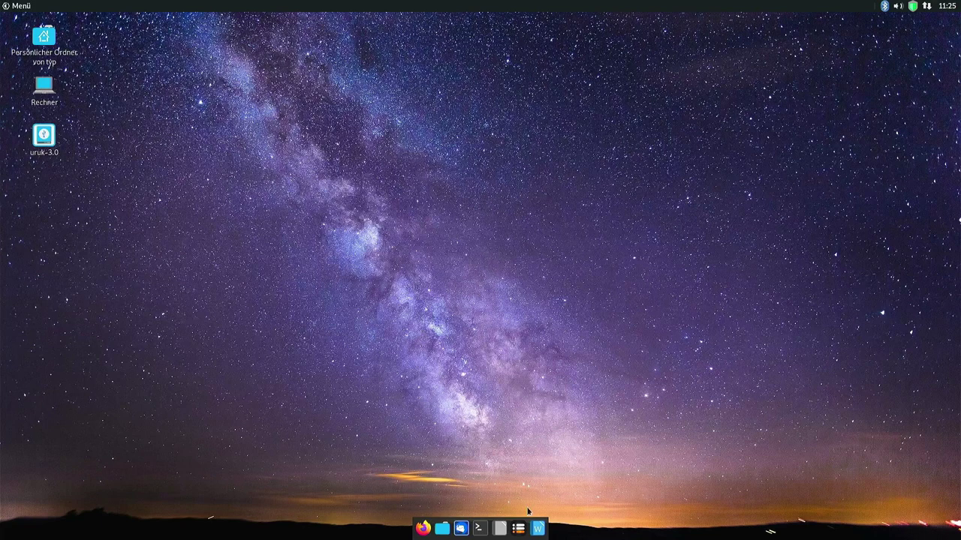
click(539, 530)
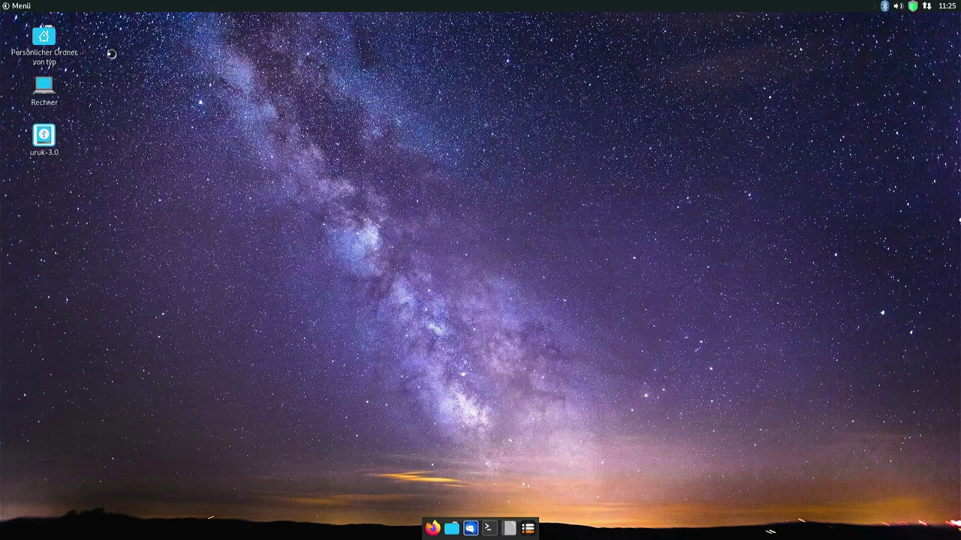
Reopen Menü to show the Büro applications, then open a terminal window.
click(15, 6)
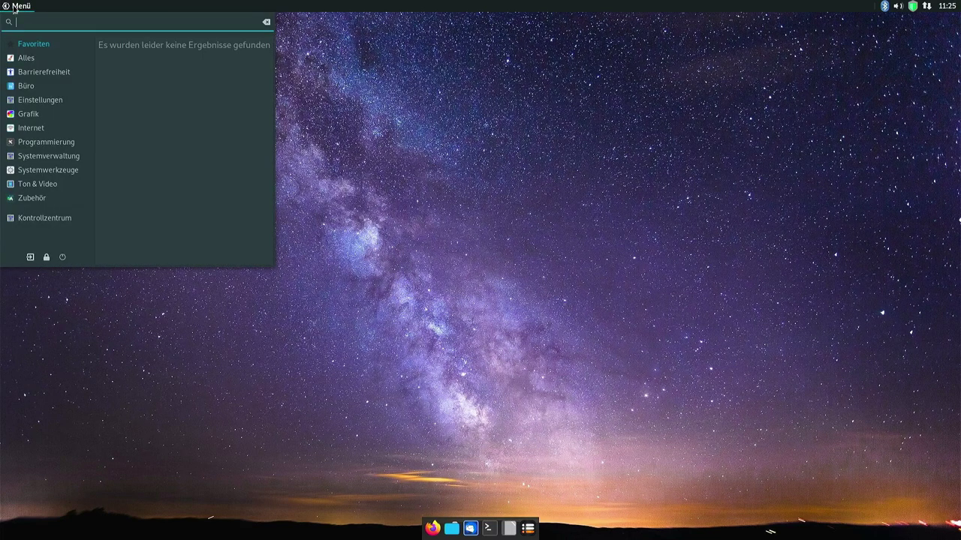
click(30, 90)
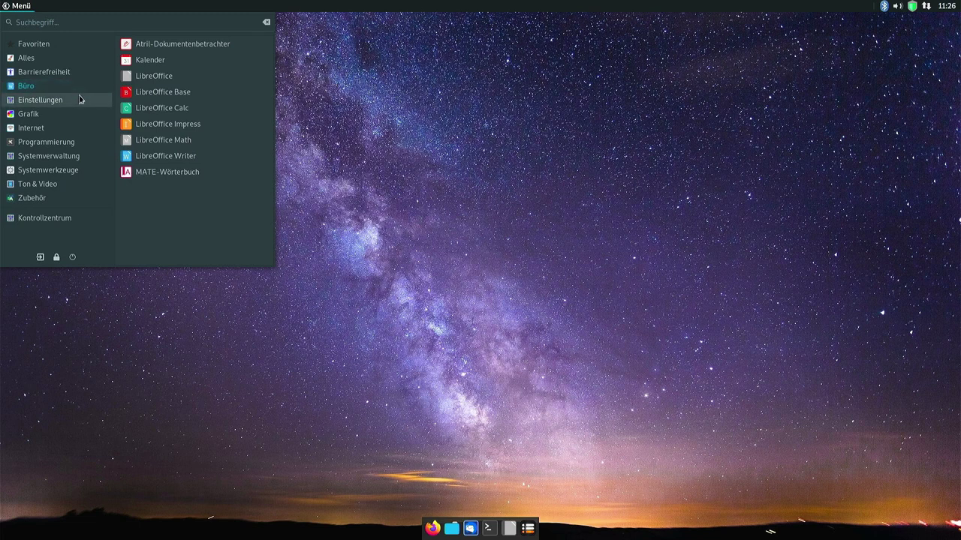
click(491, 336)
click(489, 529)
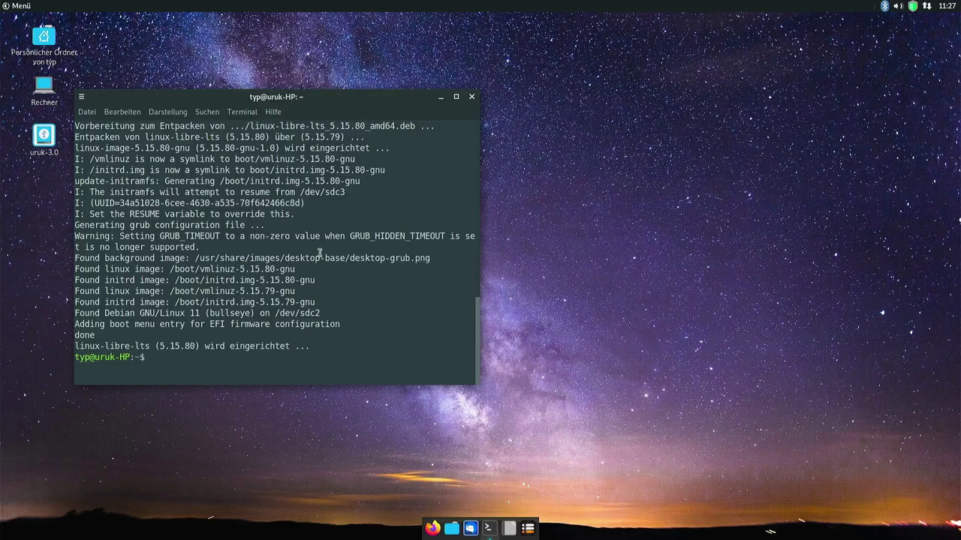
Scroll back through the dist-upgrade output, highlighting the upgraded linux-libre-lts 5.15.80 package, and type sudo.
drag(264, 270, 280, 274)
click(286, 273)
scroll(270, 303, up, 4)
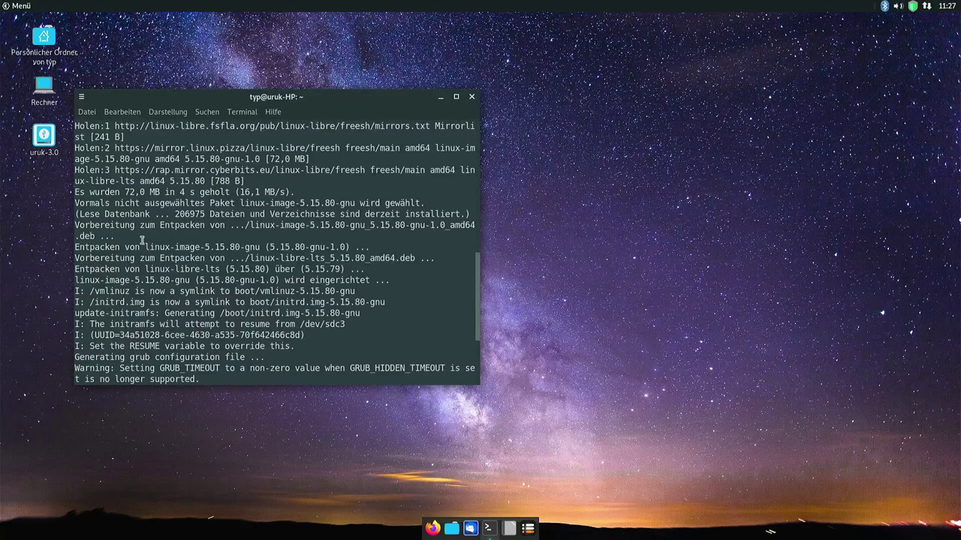
scroll(138, 236, up, 5)
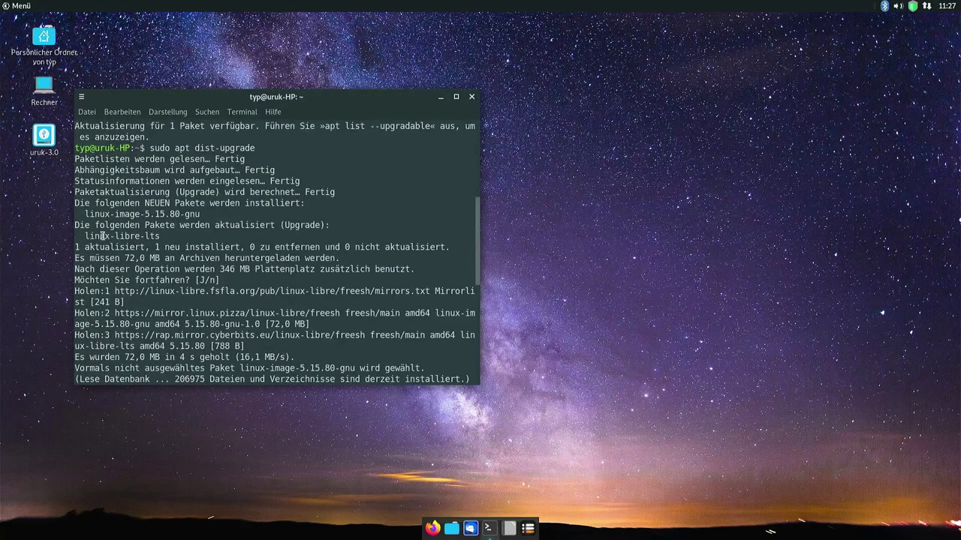
drag(89, 235, 154, 236)
click(154, 236)
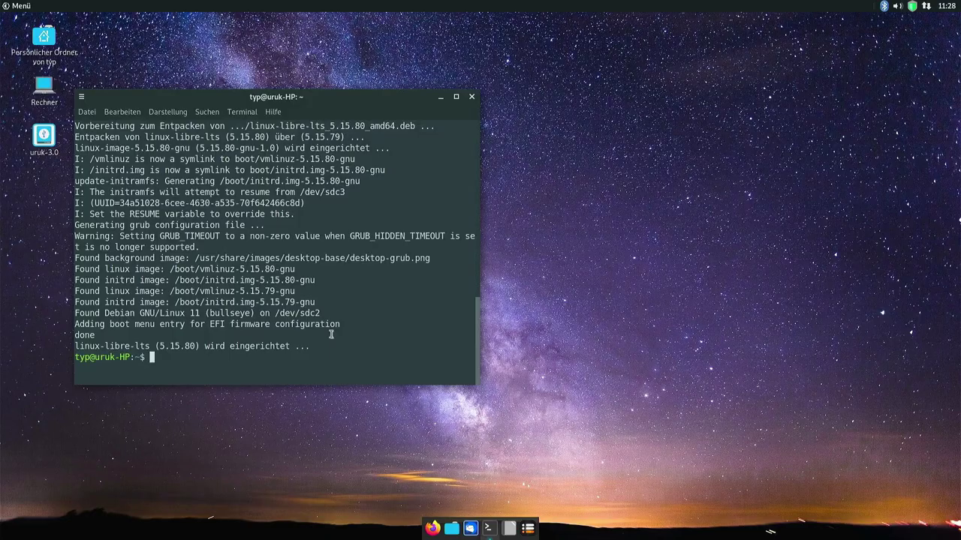
text(sudo)
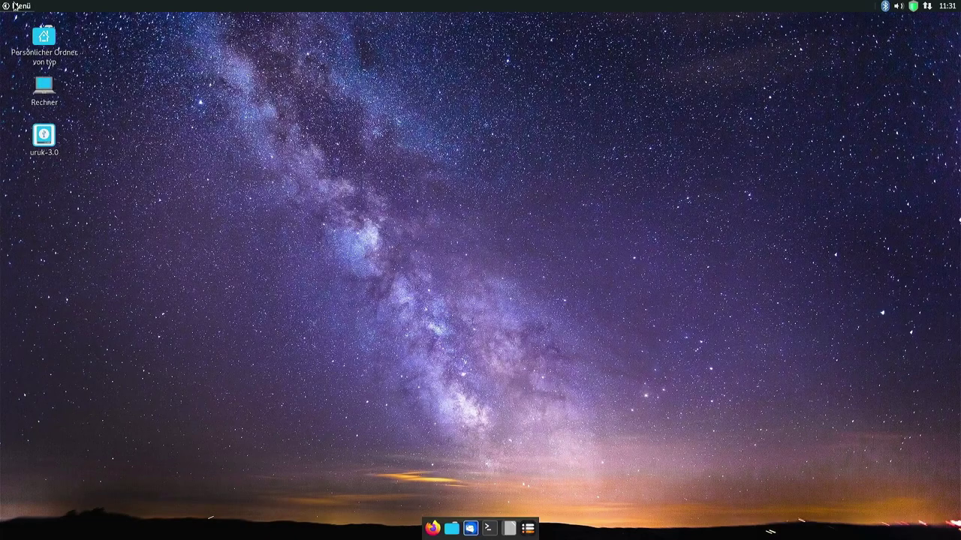
Browse the Menü's Büro and Einstellungen lists, then launch GIMP from the Grafik category.
click(13, 9)
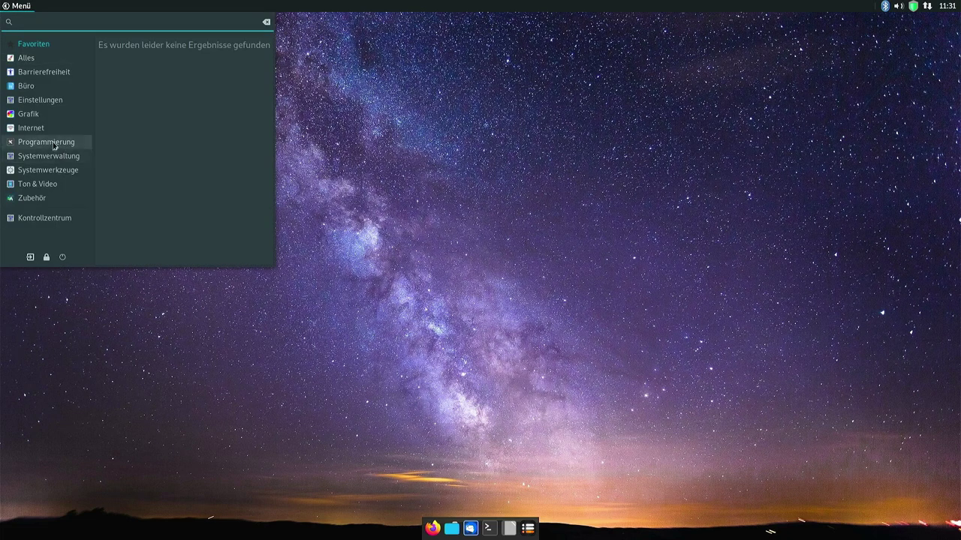
click(27, 90)
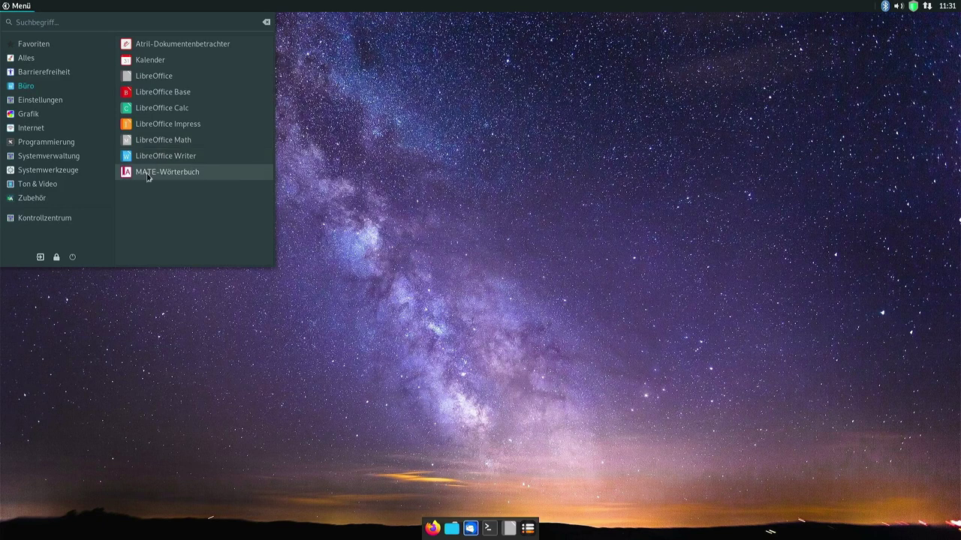
click(36, 103)
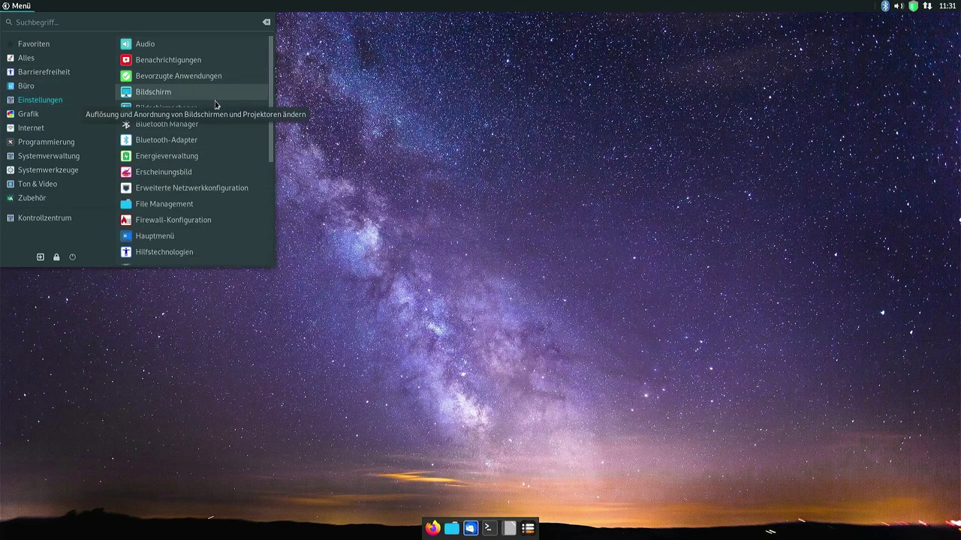
scroll(215, 105, down, 1)
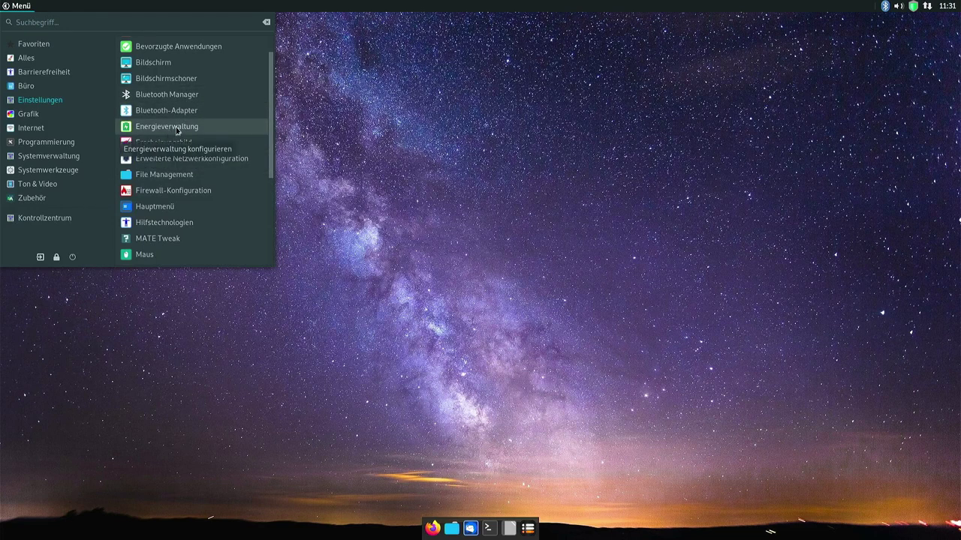
scroll(201, 141, down, 1)
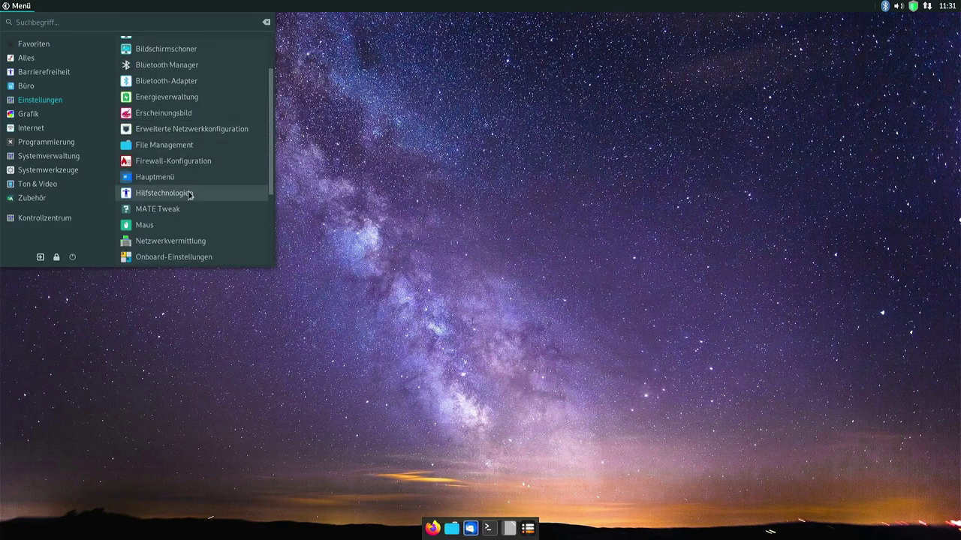
scroll(188, 197, down, 1)
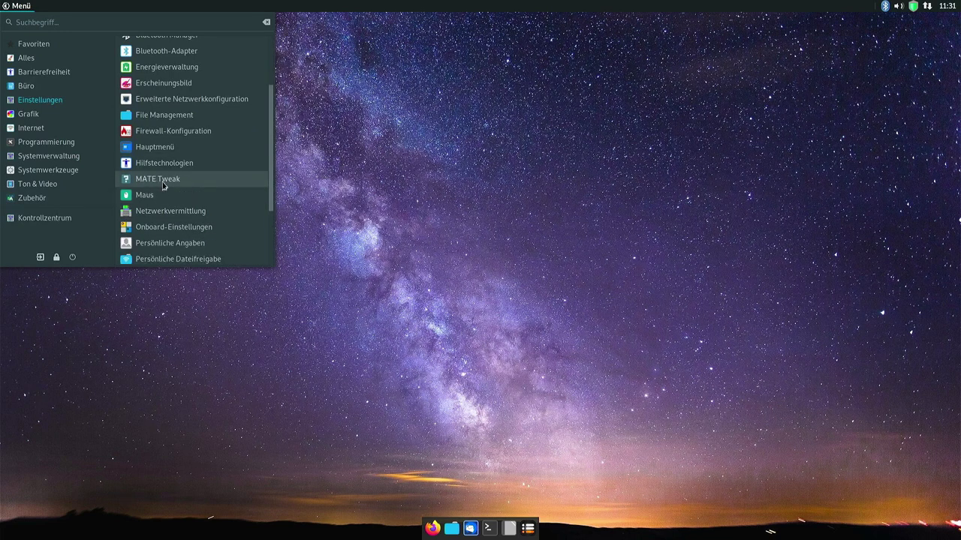
scroll(185, 223, down, 4)
scroll(249, 200, up, 6)
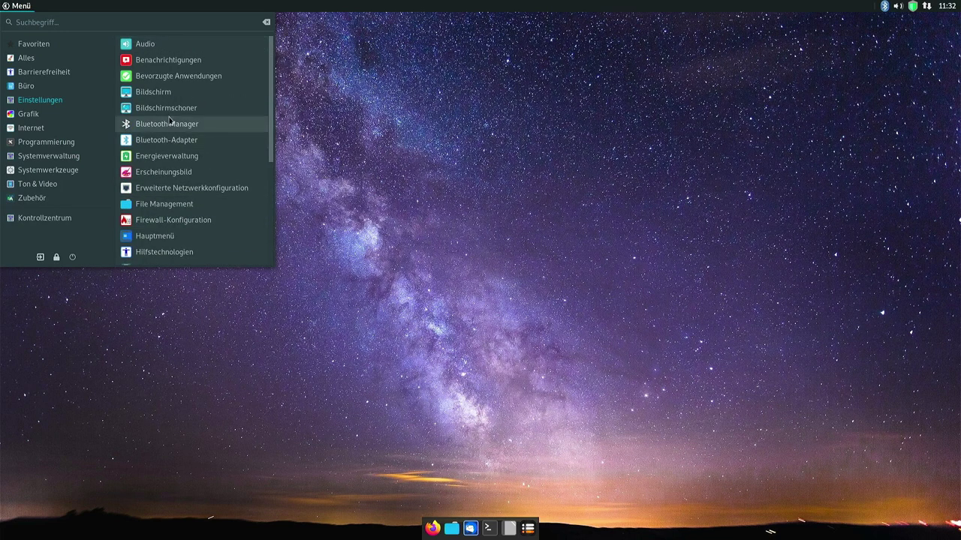
click(90, 114)
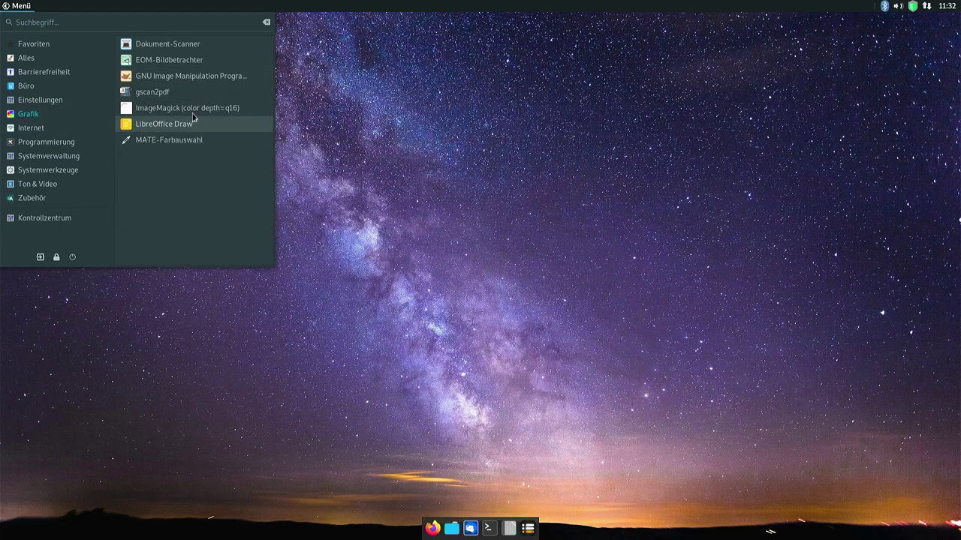
click(164, 83)
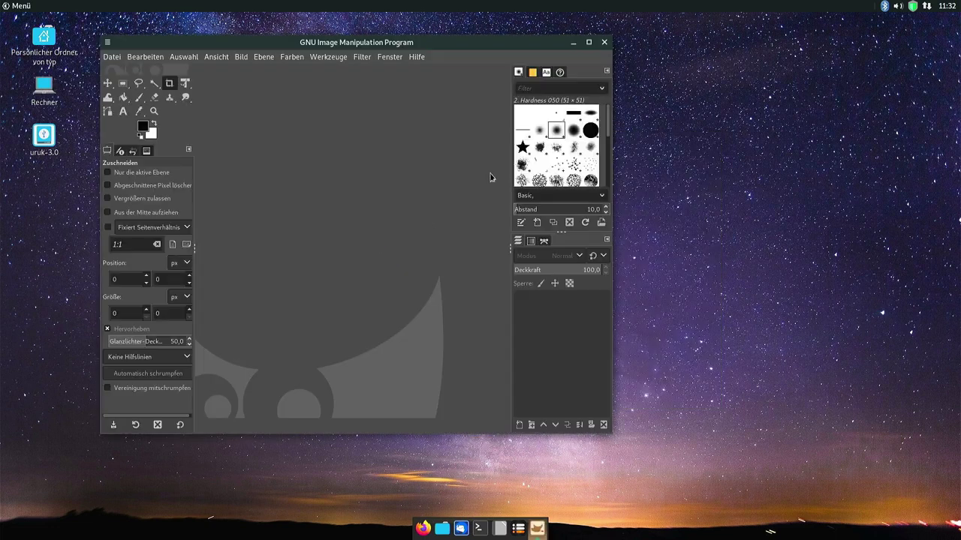
Check for updates in Hilfe > Info and view the GIMP 2.10.32 download page.
click(415, 58)
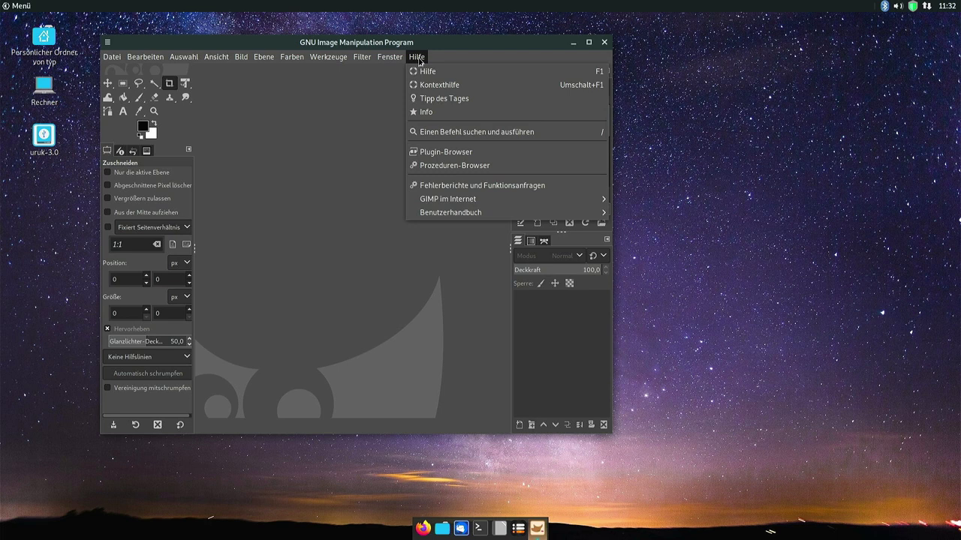
click(426, 111)
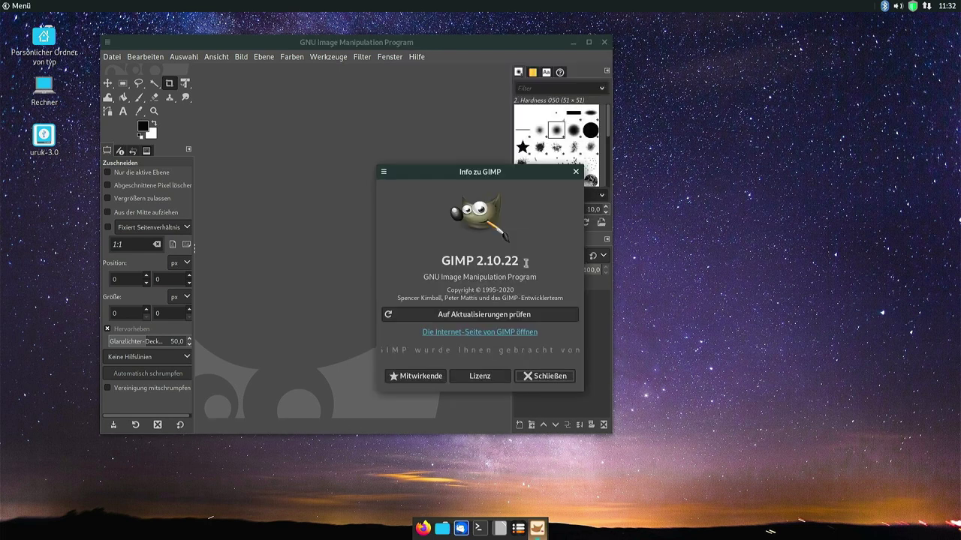
click(458, 314)
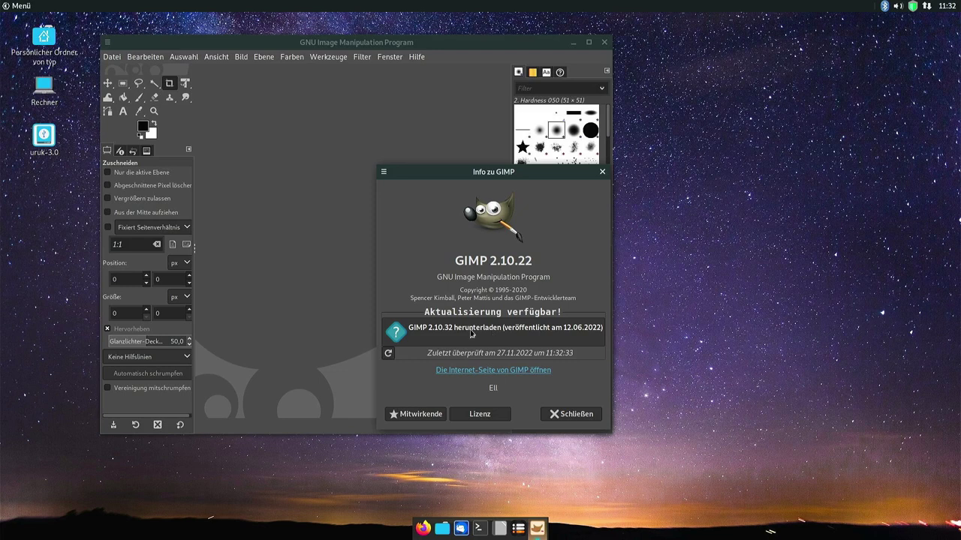
click(567, 333)
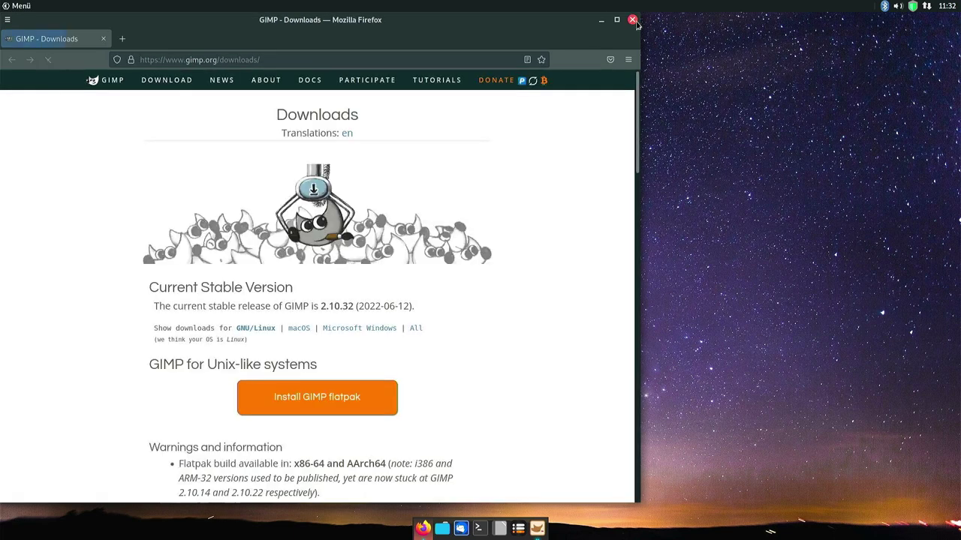
click(633, 21)
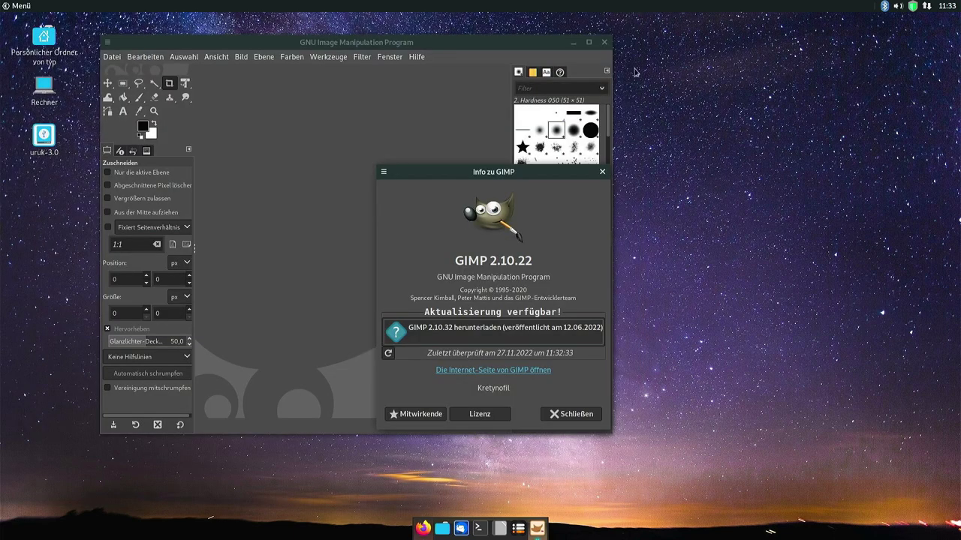
Close the About GIMP dialog and quit GIMP.
click(558, 413)
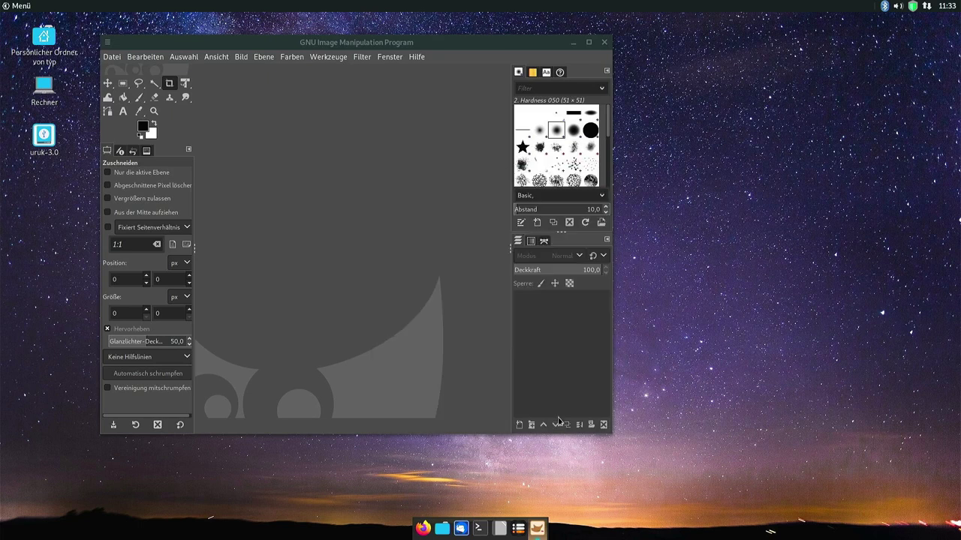
key(ctrl+q)
click(16, 6)
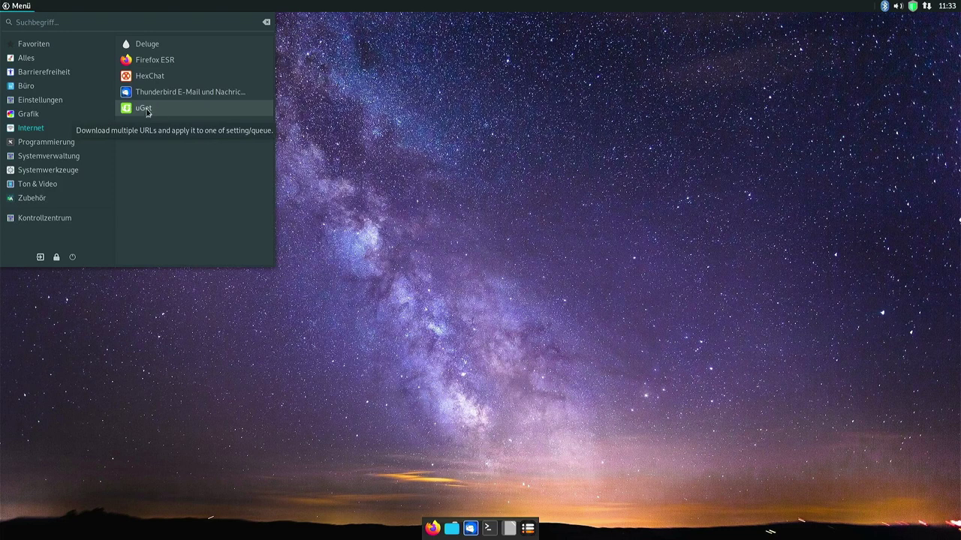
Browse the Programmierung, Systemverwaltung and Systemwerkzeuge menus, then launch the update manager.
click(39, 148)
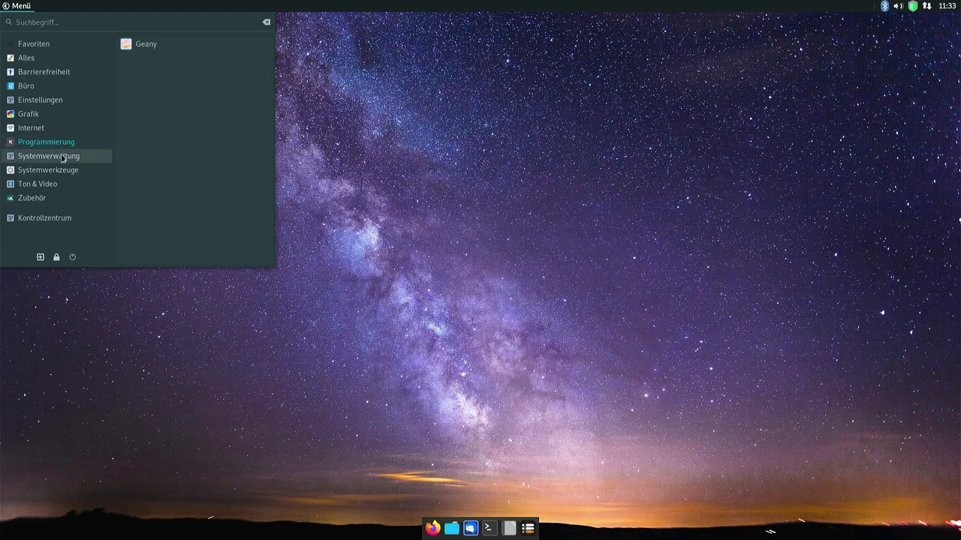
click(62, 157)
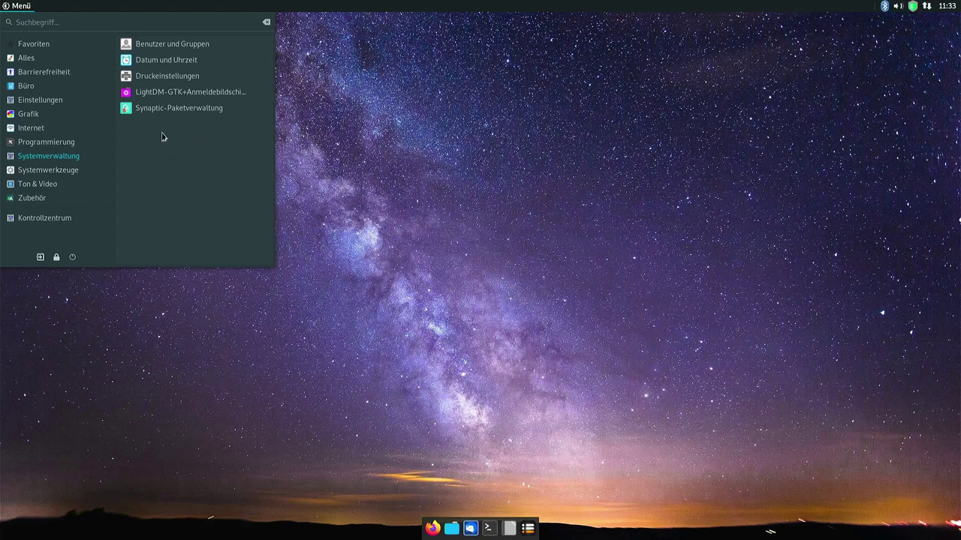
click(56, 174)
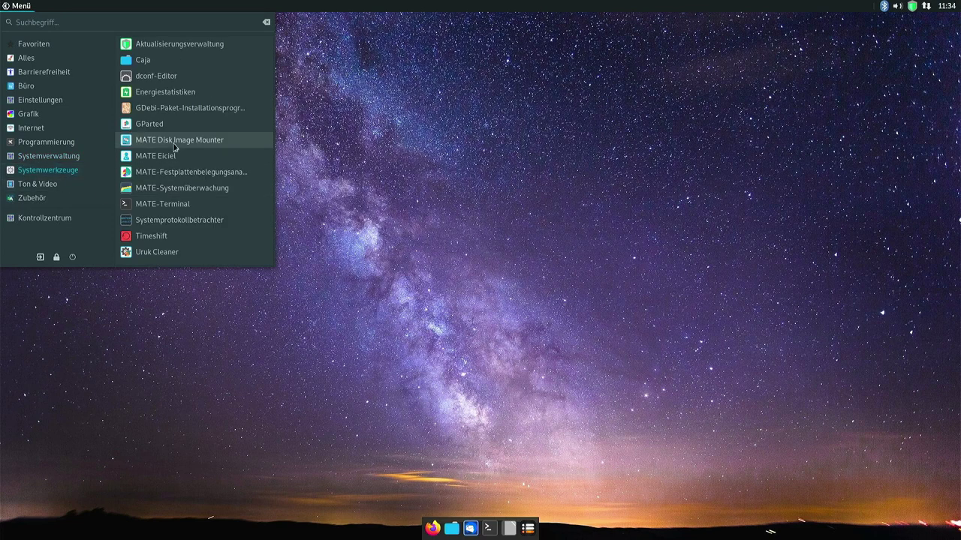
click(195, 46)
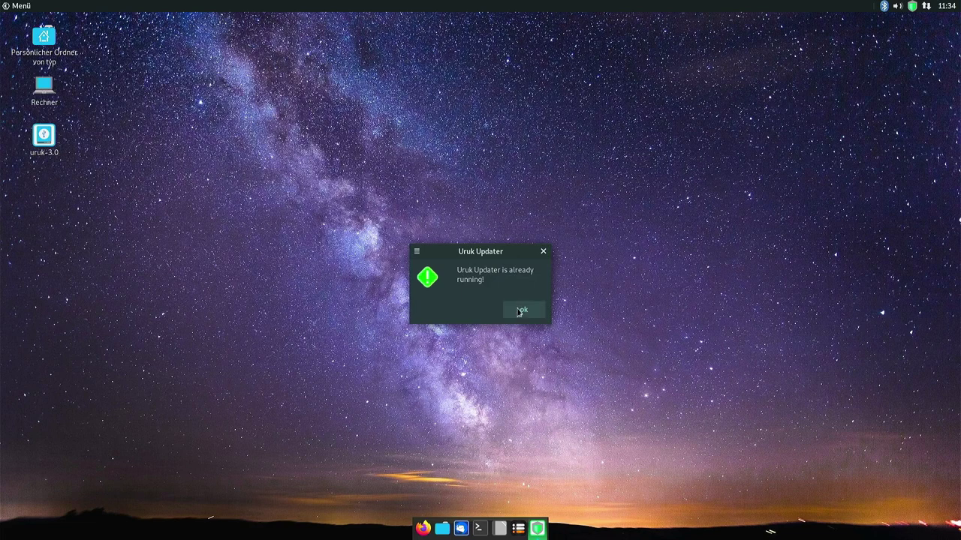
Dismiss the already-running notice and apply Use Full Upgrade in the Update Manager preferences.
click(524, 309)
click(912, 7)
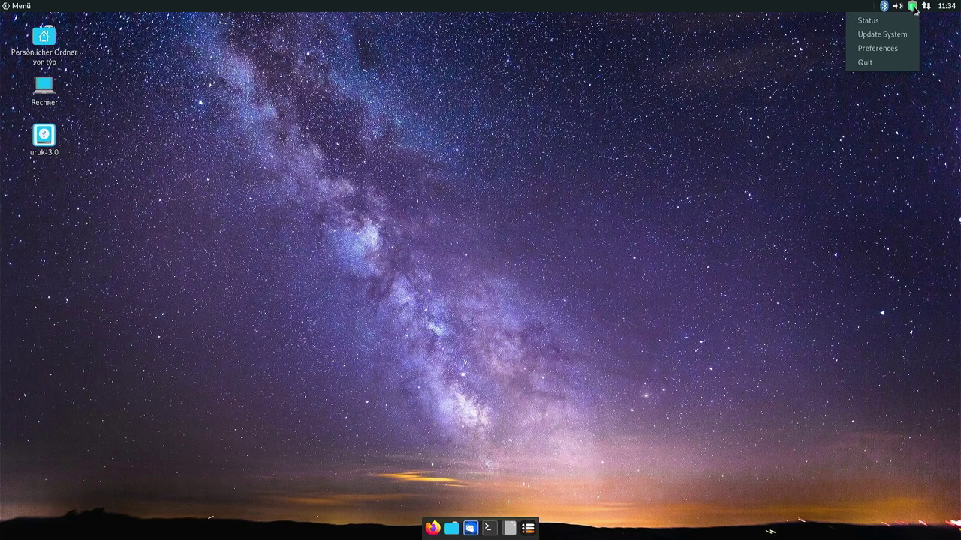
click(880, 48)
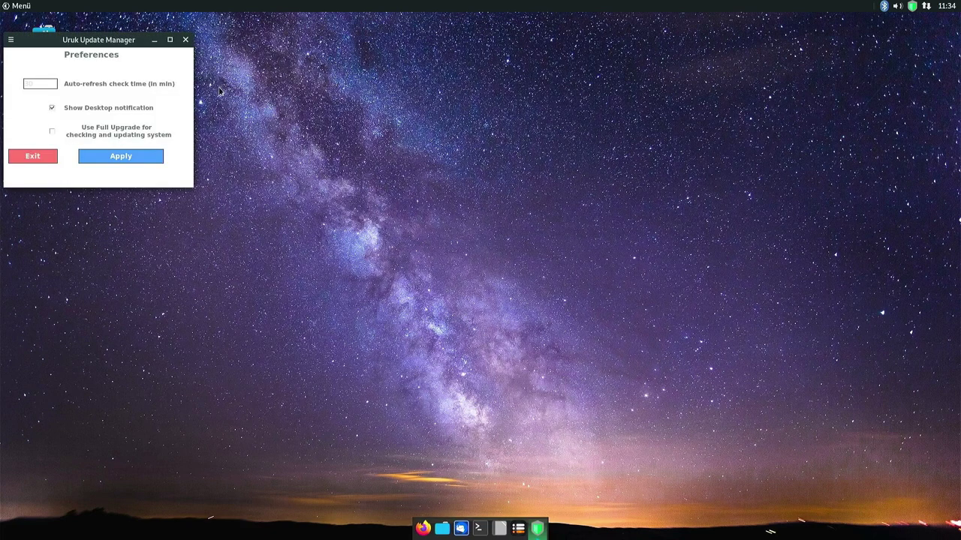
drag(109, 39, 366, 93)
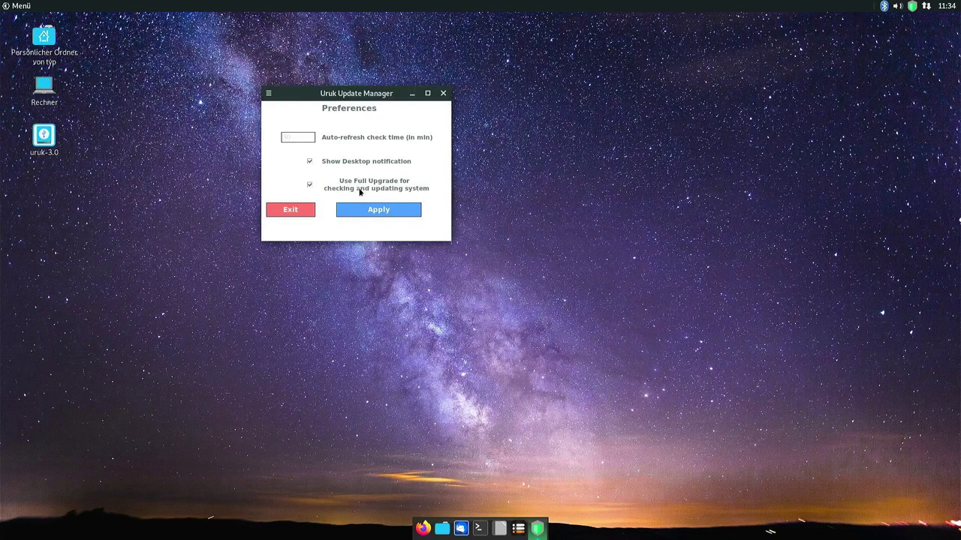
click(375, 210)
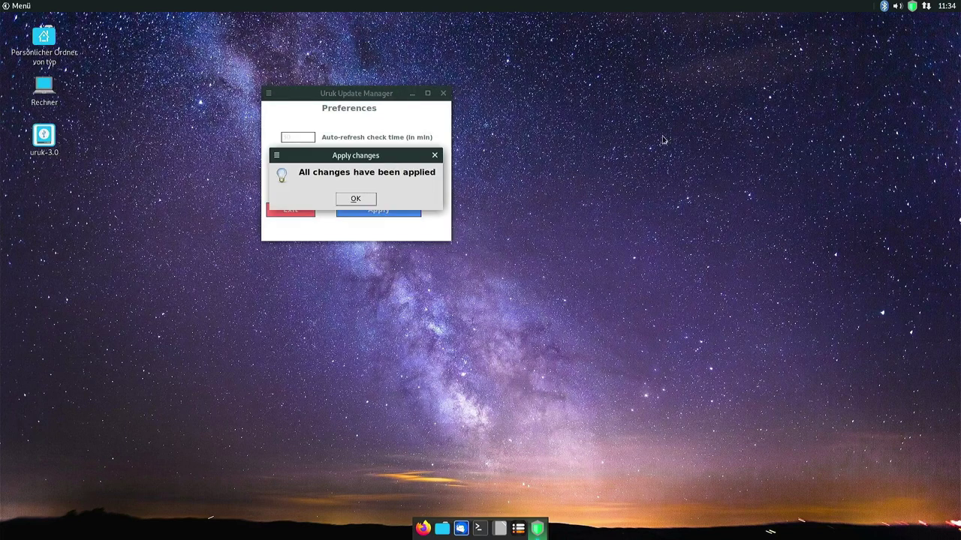
click(443, 93)
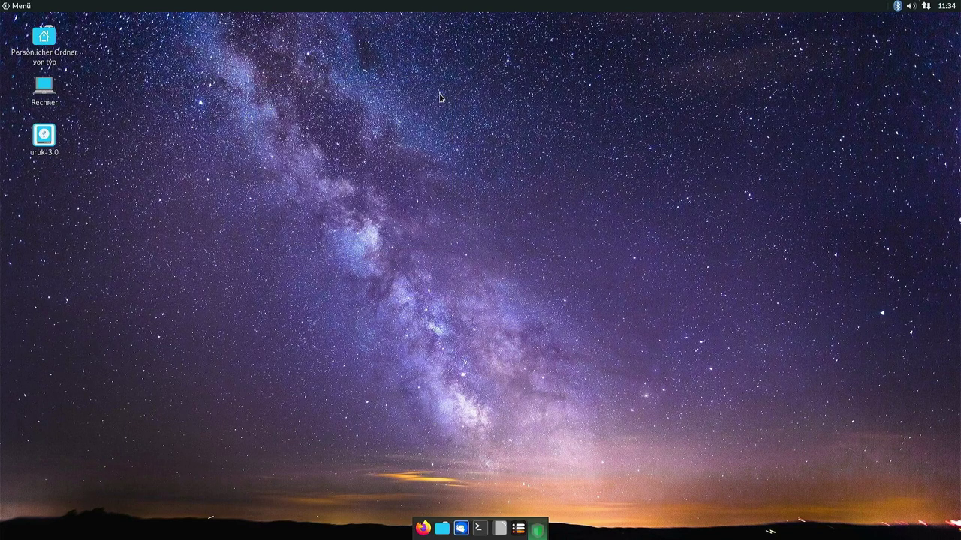
Check for updates and acknowledge the system up-to-date message.
click(913, 8)
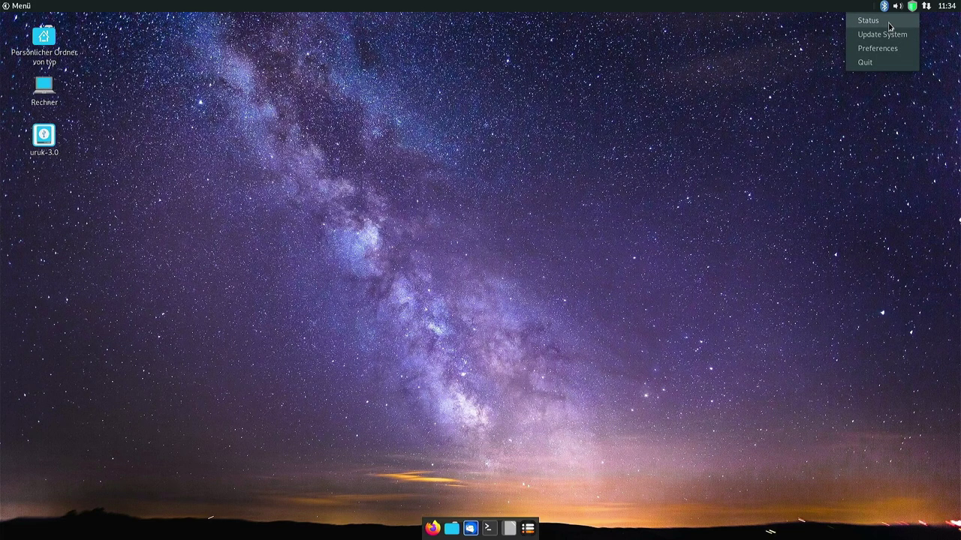
click(889, 24)
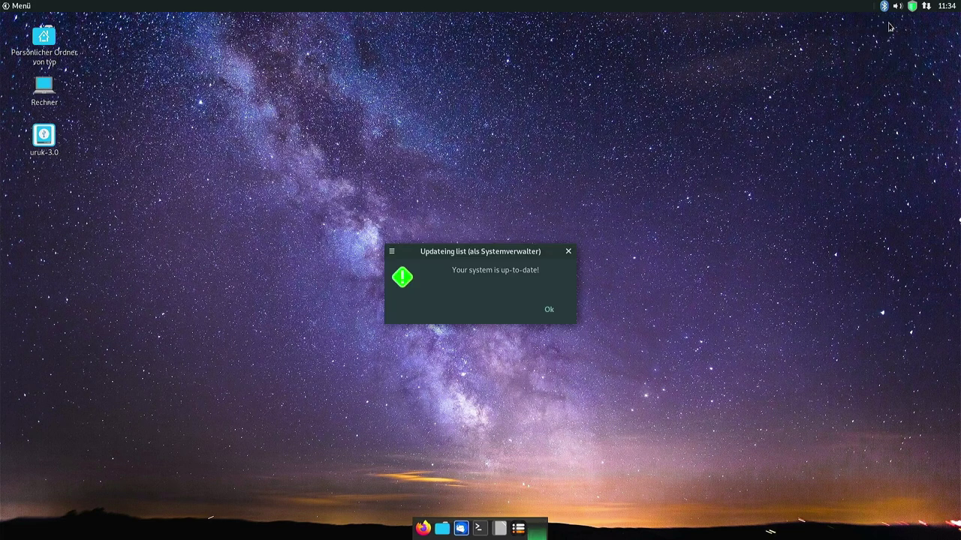
click(548, 310)
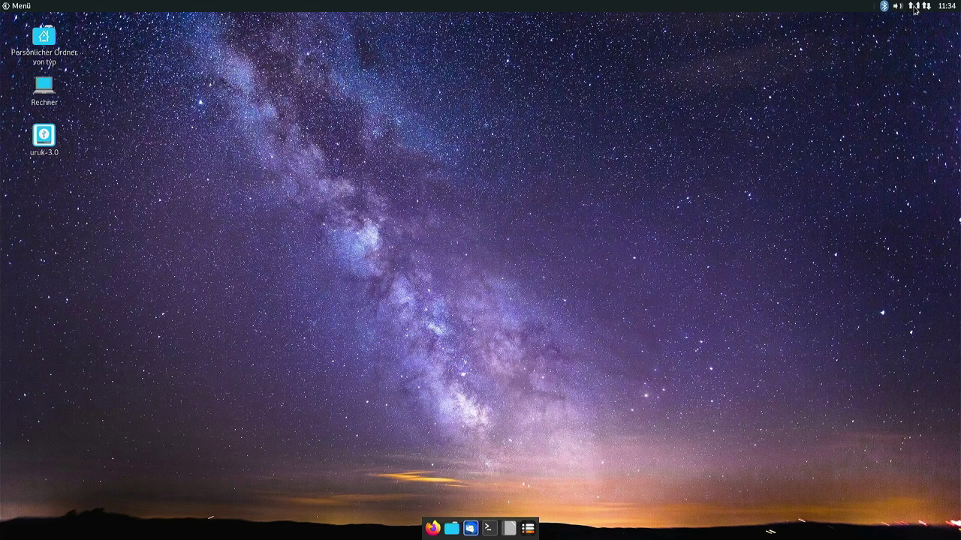
click(912, 9)
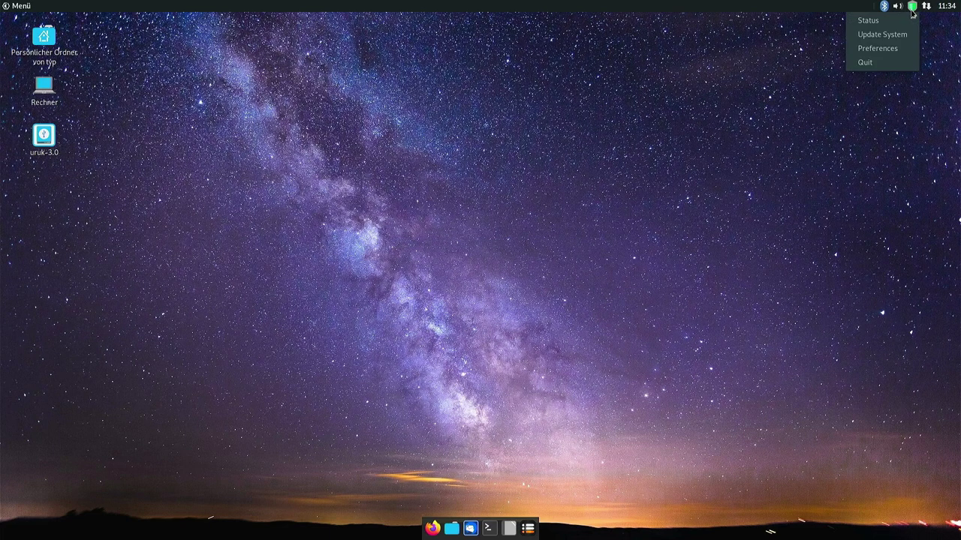
click(18, 6)
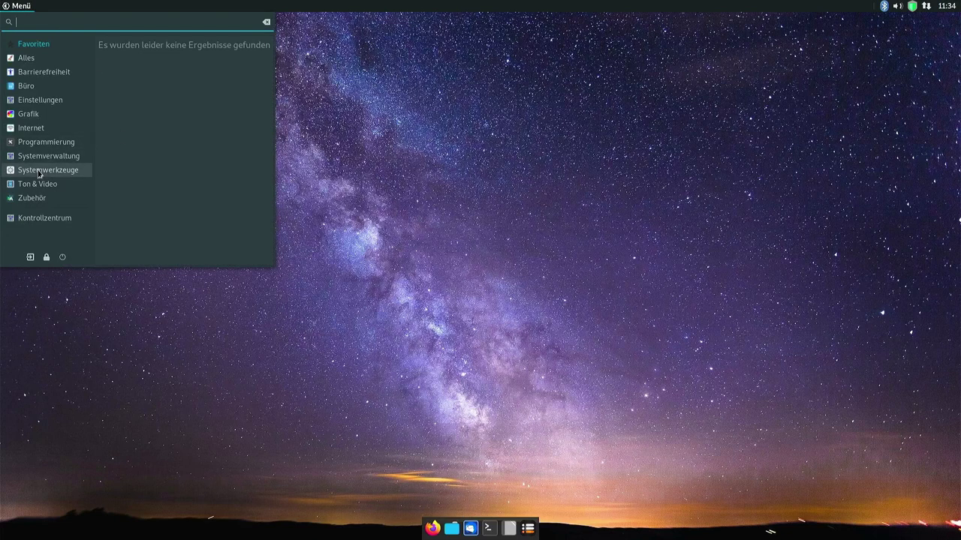
Launch Uruk Cleaner, center its window, and dismiss the no-task-selected error.
click(39, 173)
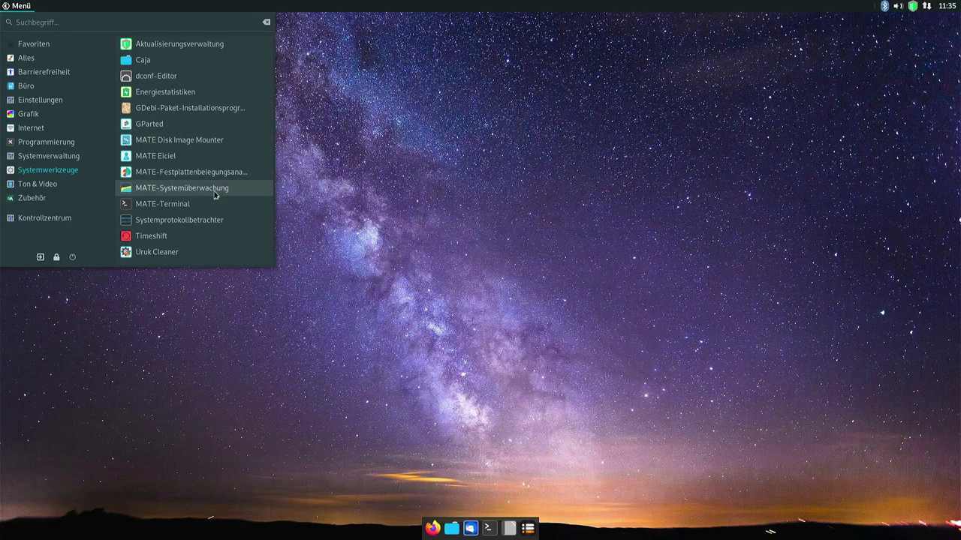
click(164, 254)
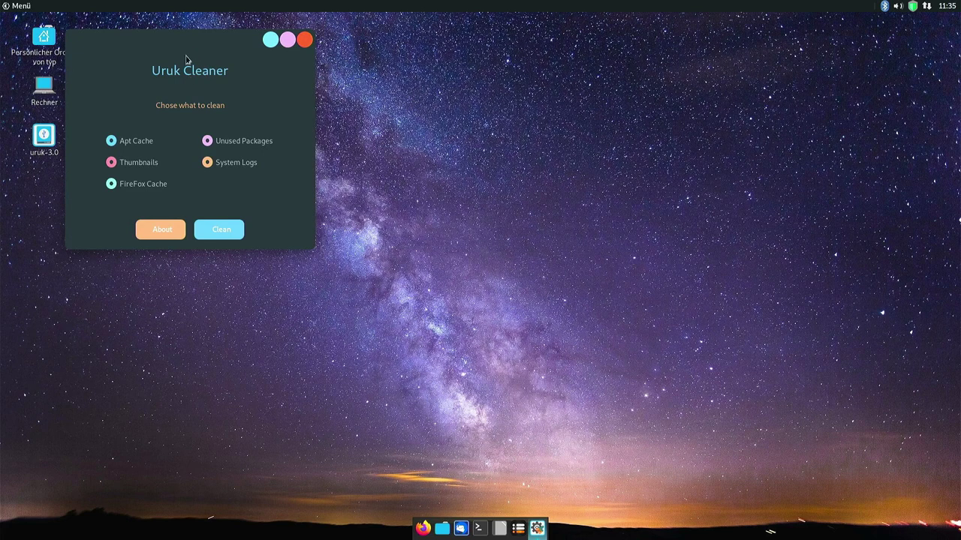
drag(197, 41, 453, 118)
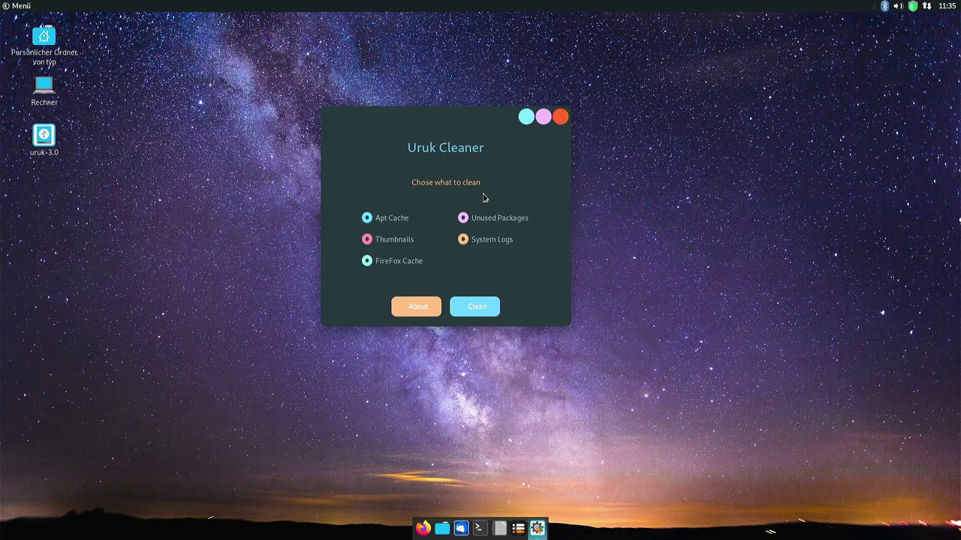
click(474, 308)
click(533, 310)
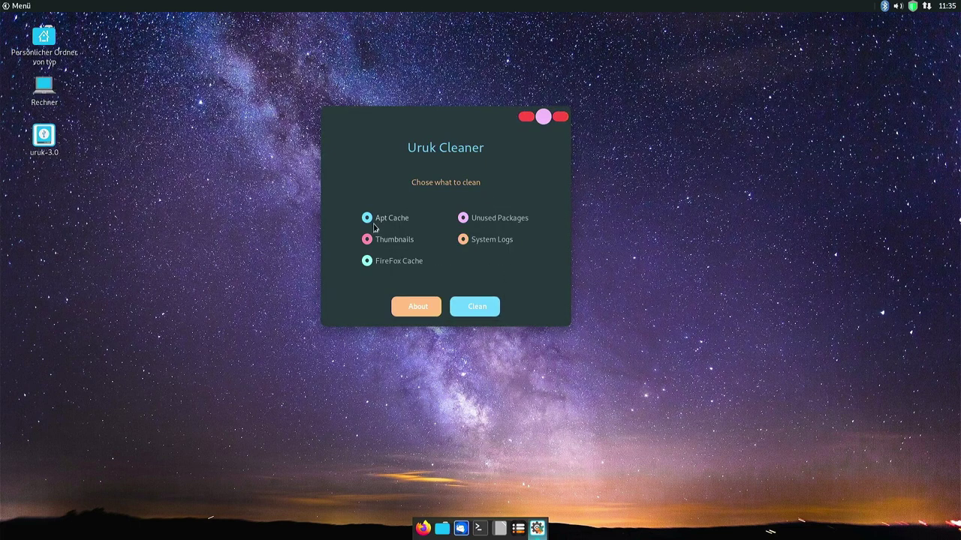
Clean Apt Cache, Thumbnails, FireFox Cache, Unused Packages and System Logs, then close the cleaner.
click(368, 225)
click(368, 240)
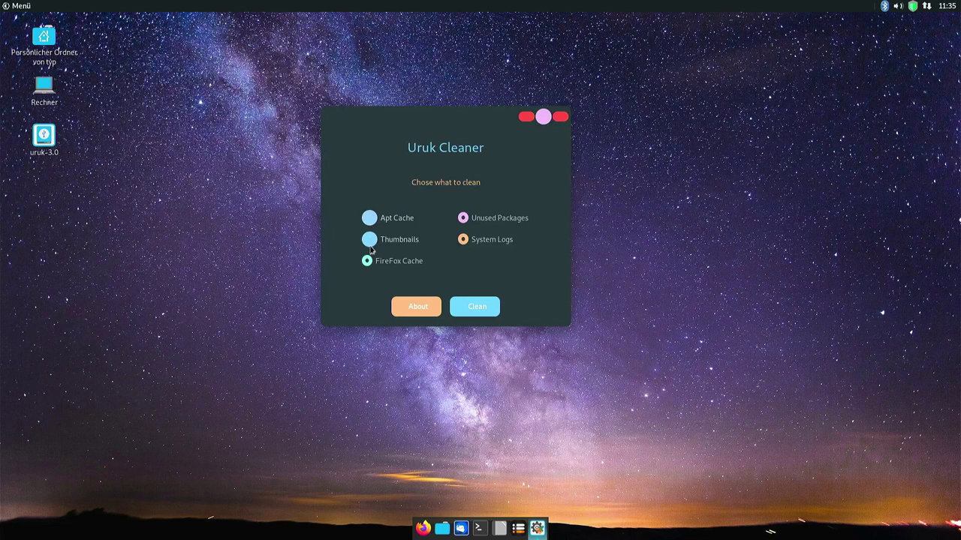
click(367, 264)
click(463, 221)
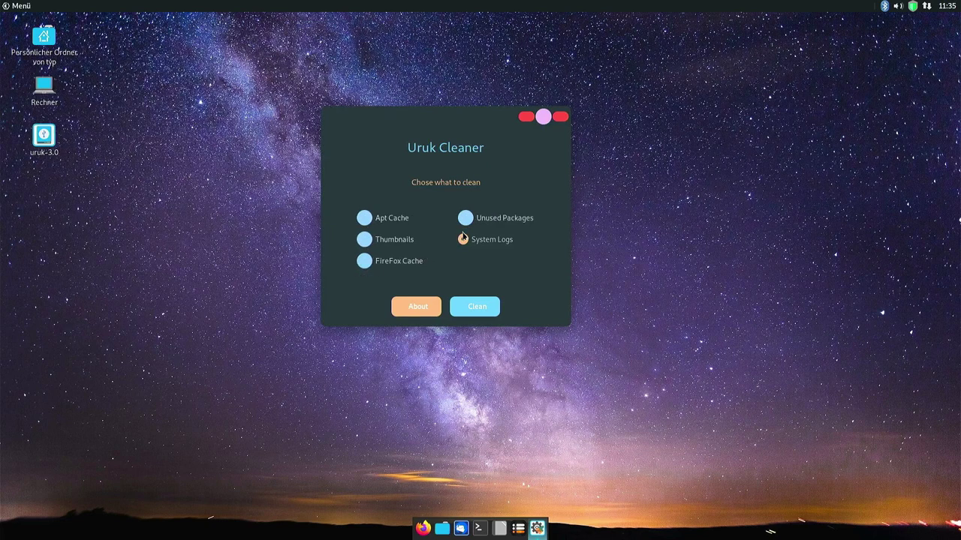
click(463, 240)
click(478, 307)
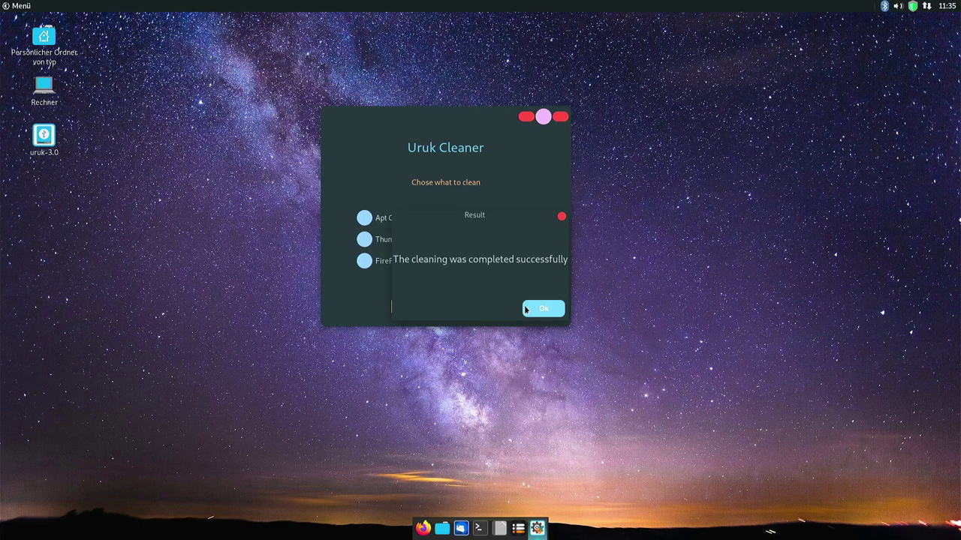
click(538, 309)
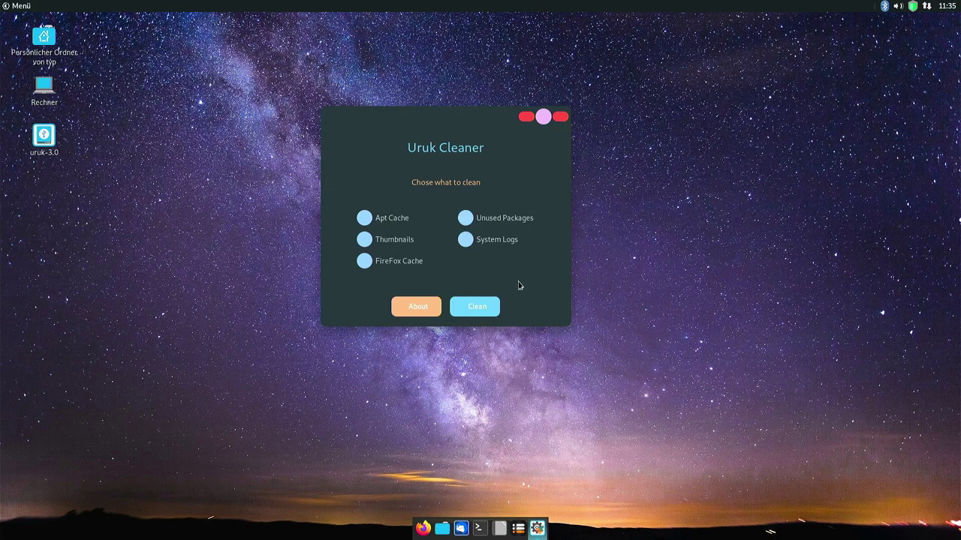
click(558, 120)
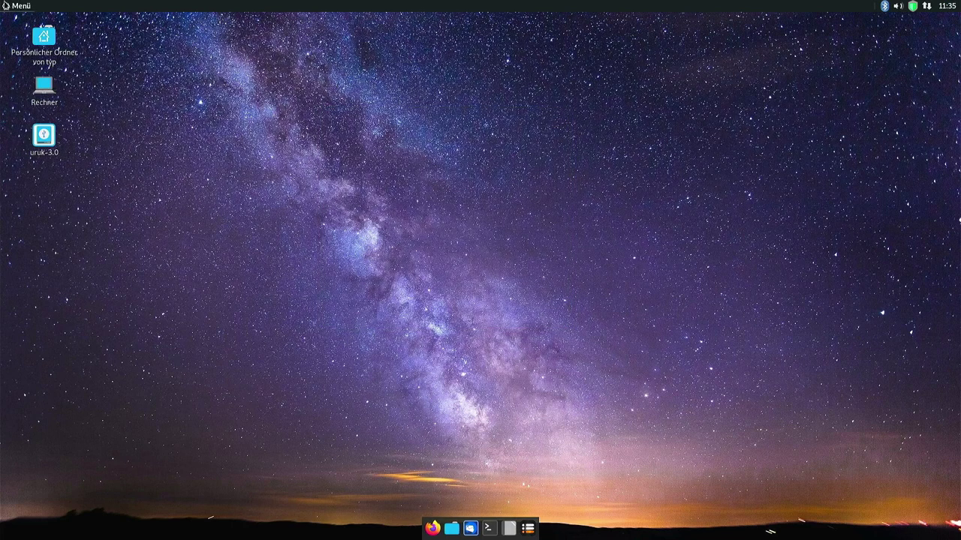
Launch Kodi from the sound and video menu and open the TV shows view options.
click(17, 5)
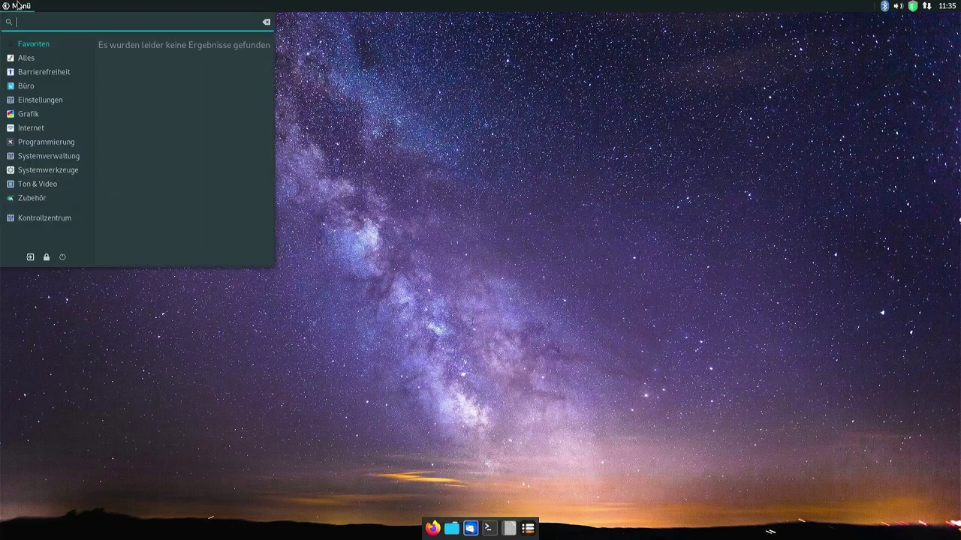
click(53, 171)
click(41, 187)
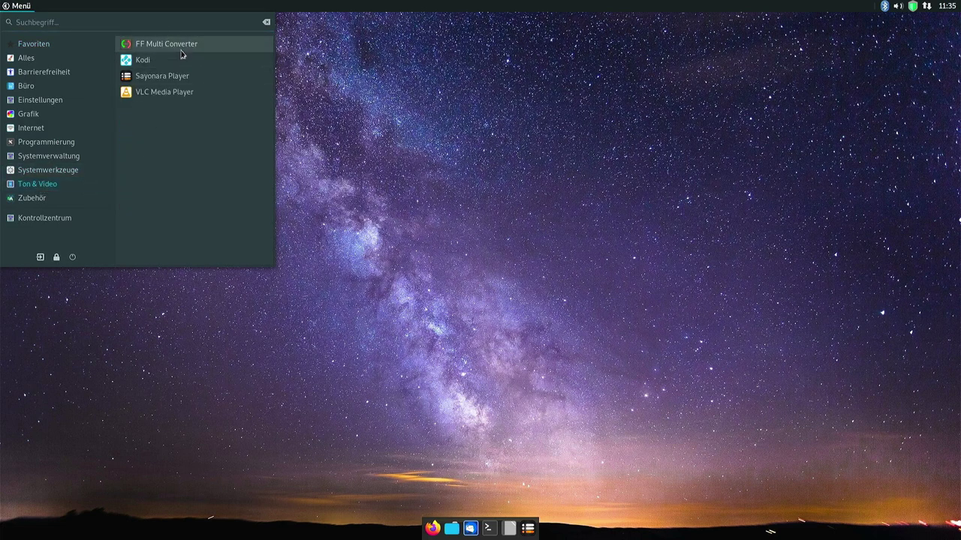
click(142, 60)
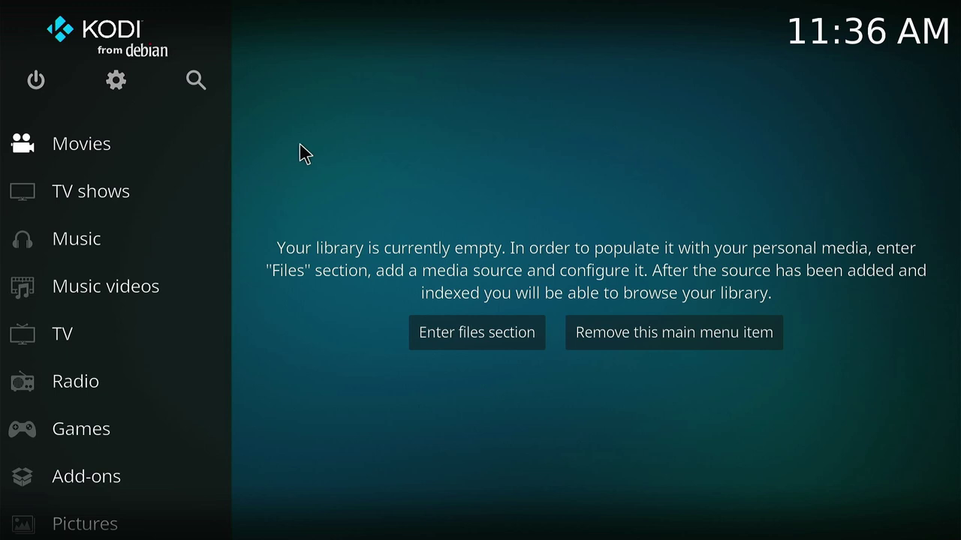
click(112, 187)
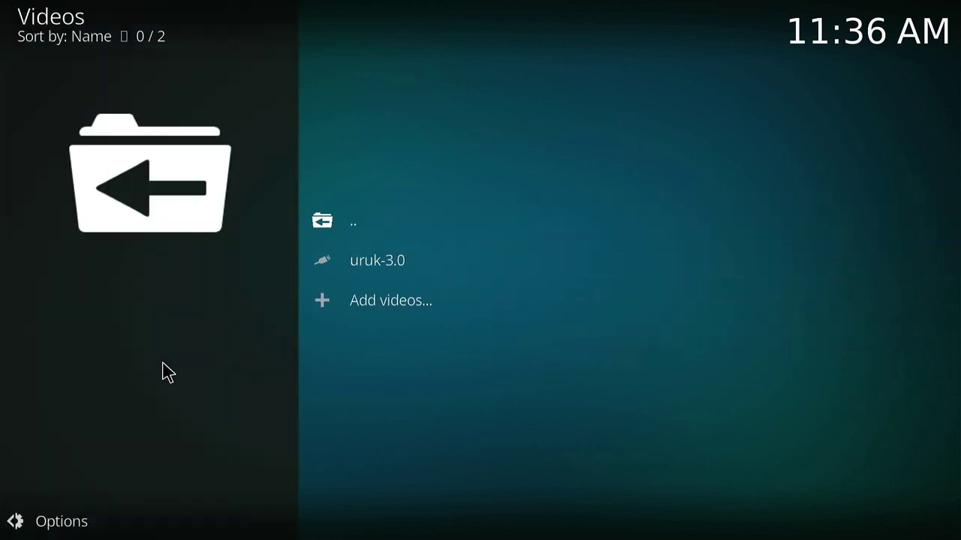
click(22, 519)
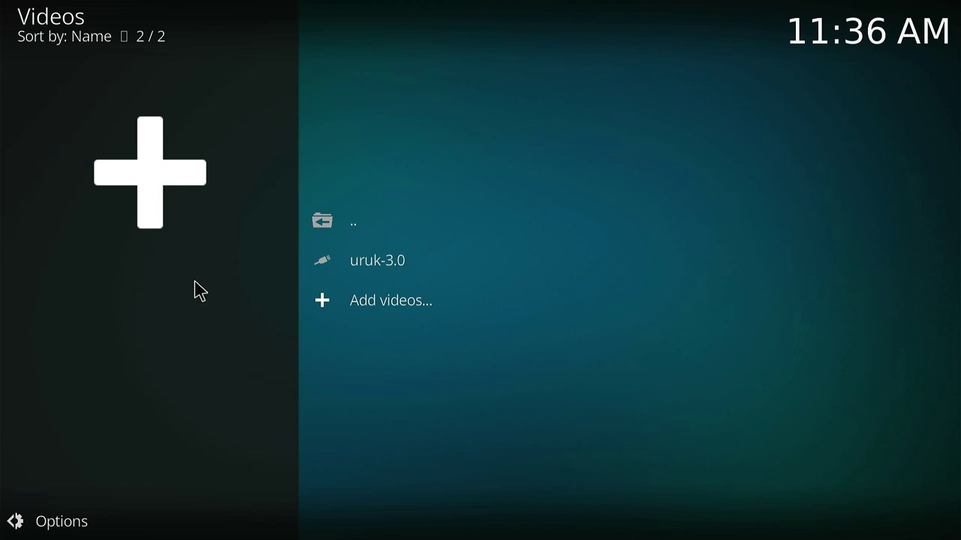
Return to the Kodi home menu and choose Exit from the power options.
key(Escape)
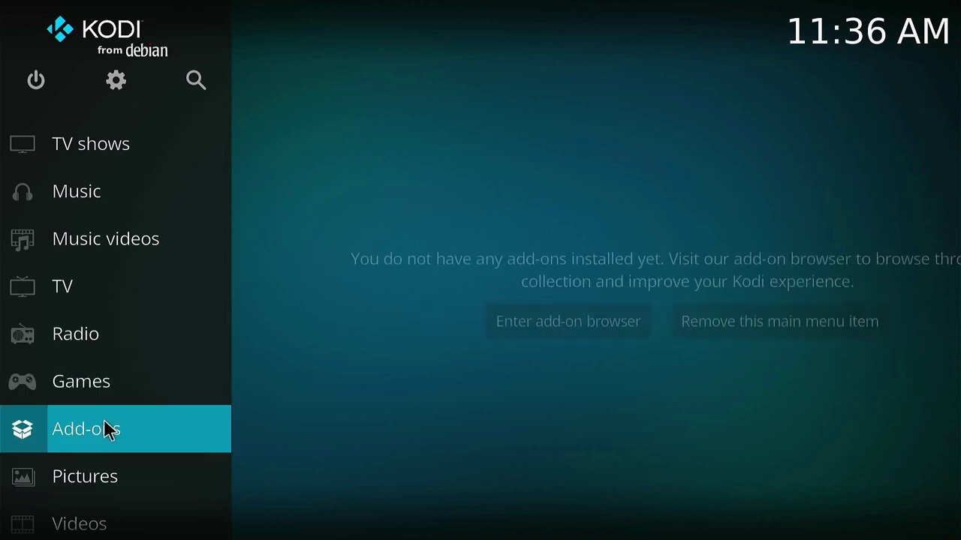
click(46, 75)
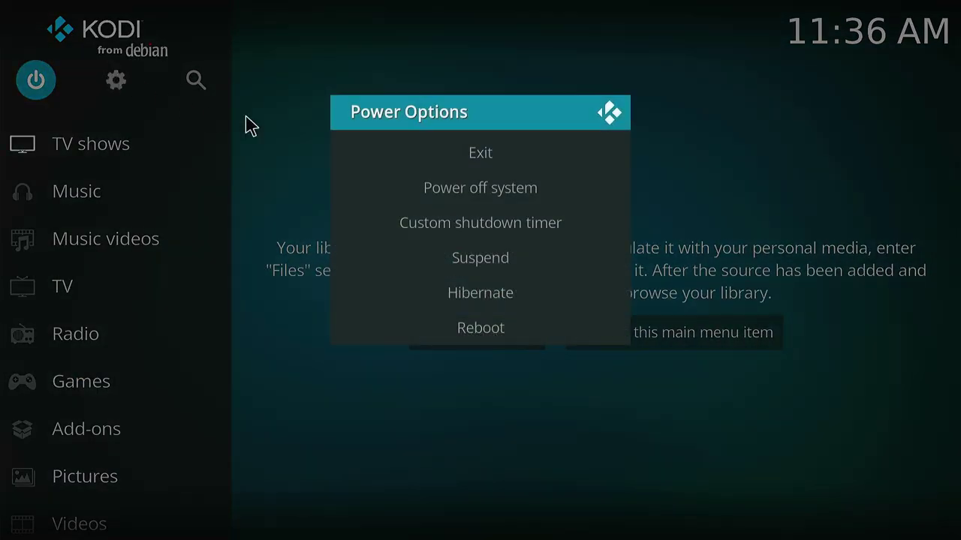
click(436, 143)
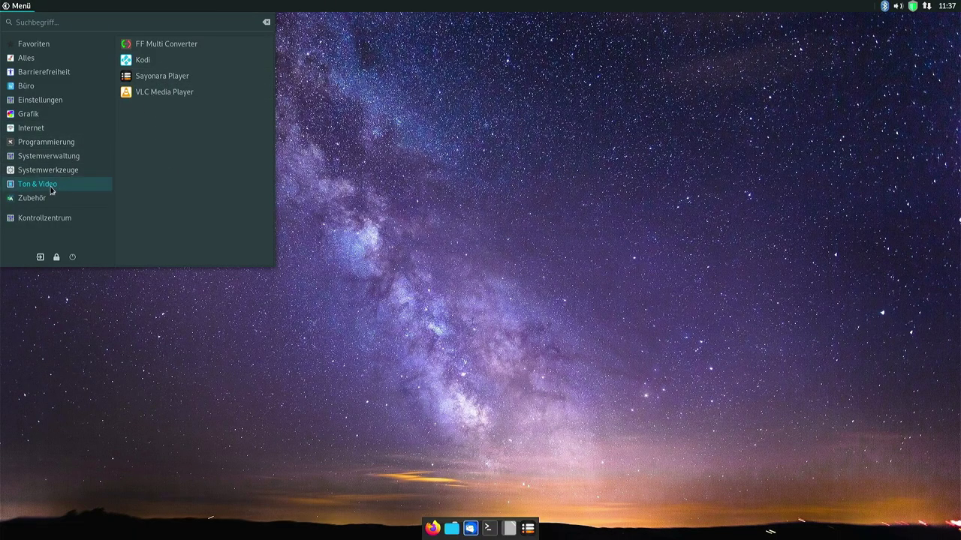
mouse_move(58, 197)
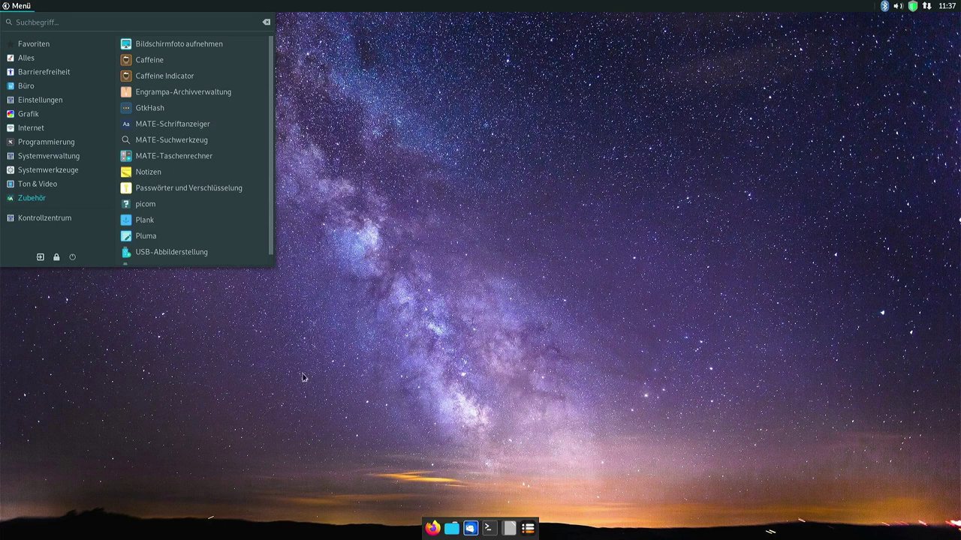
scroll(172, 218, down, 1)
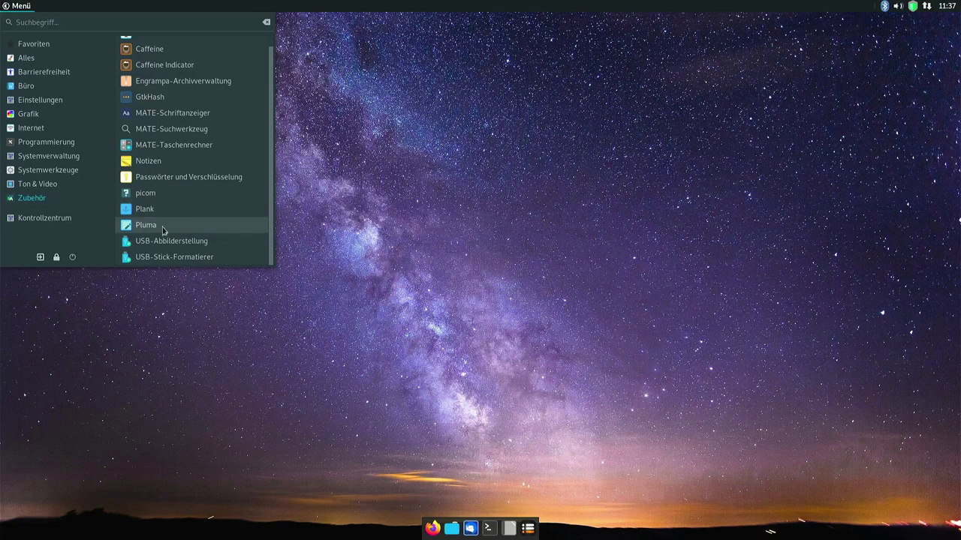
click(145, 225)
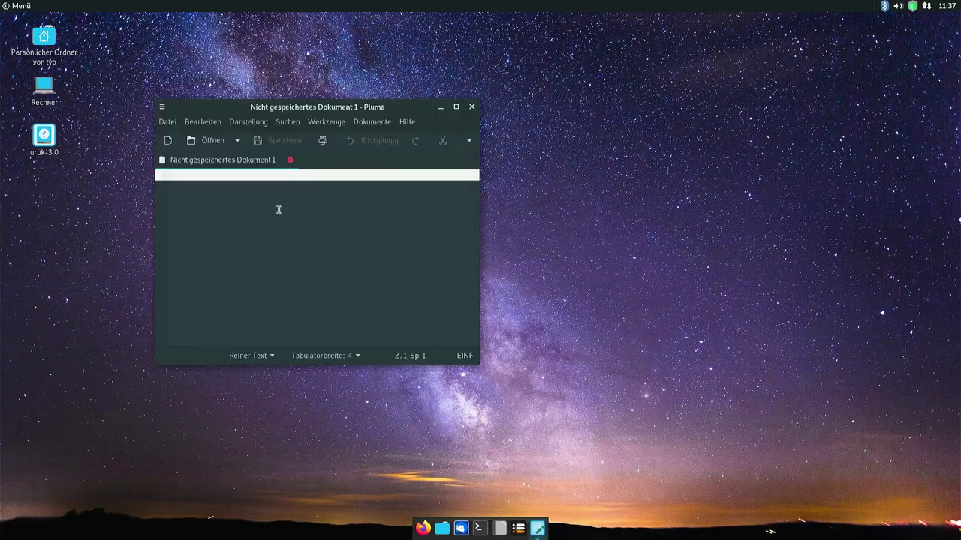
click(472, 106)
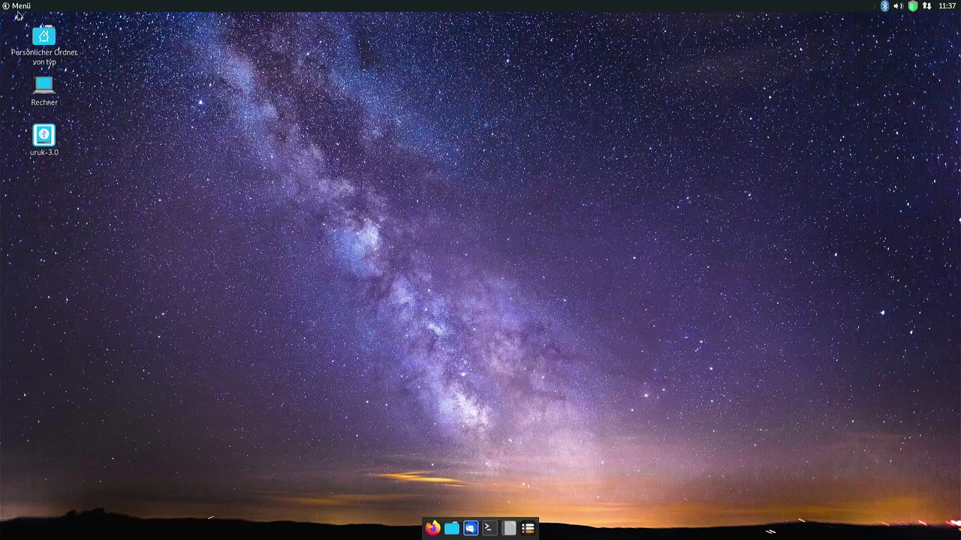
click(18, 8)
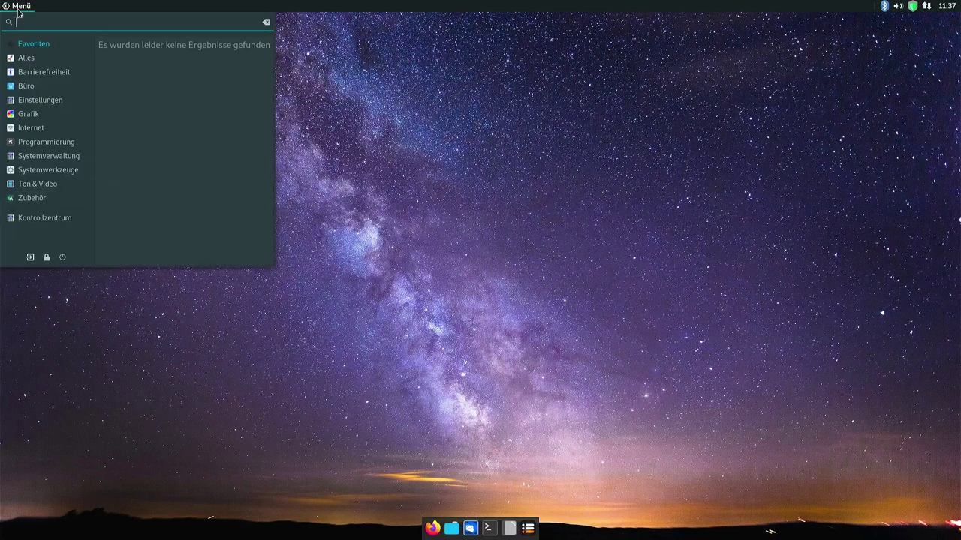
click(45, 217)
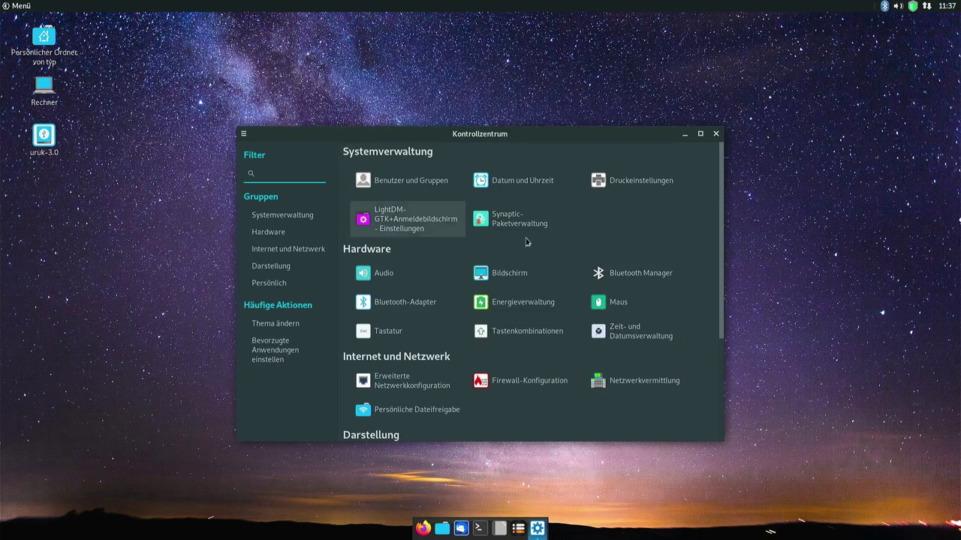
scroll(600, 277, down, 5)
key(alt+F4)
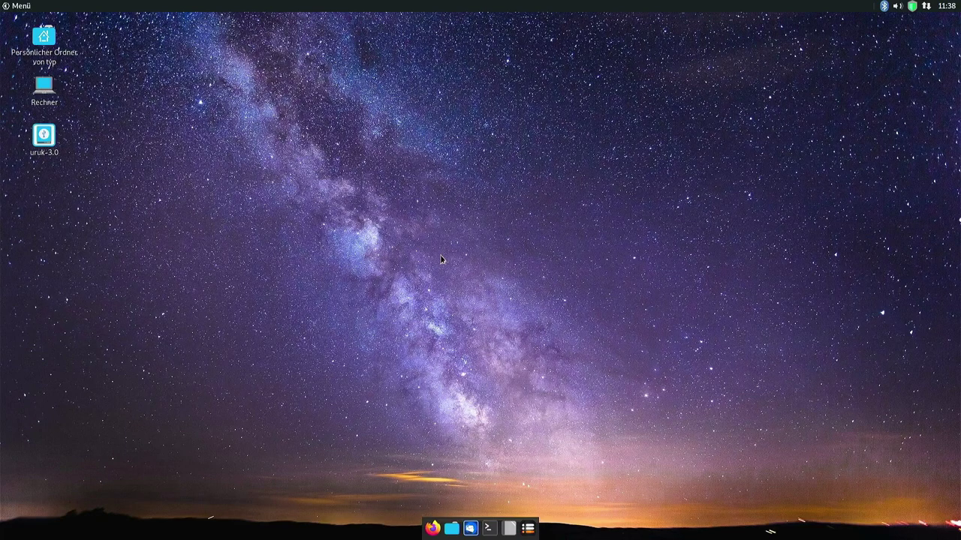
Set the blue Uruk logo wallpaper through Hintergrund des Schreibtischs ändern and close Appearance Settings.
right_click(442, 259)
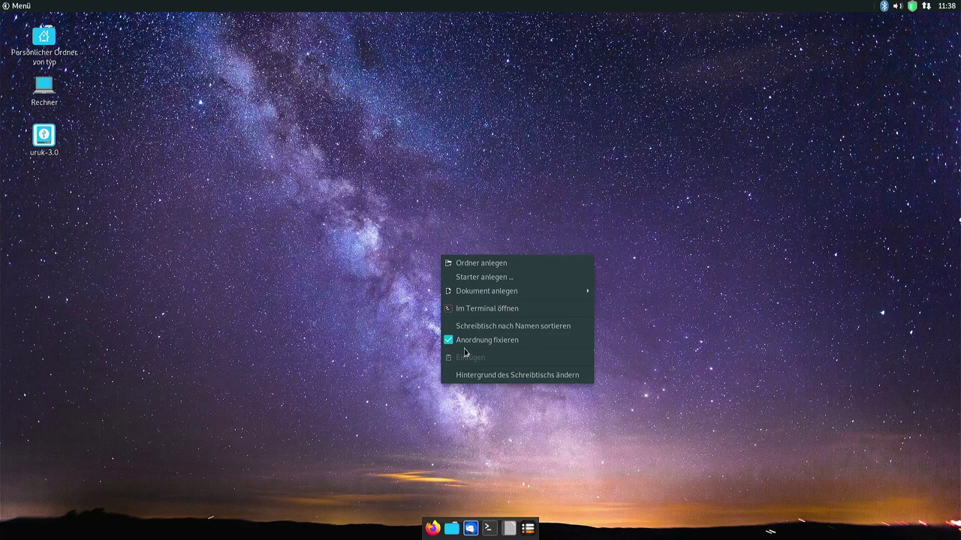
click(481, 375)
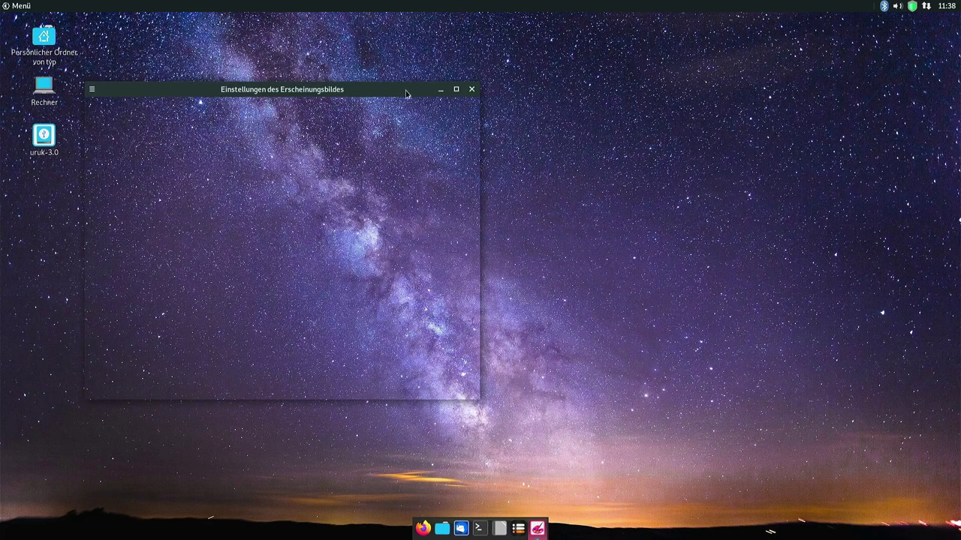
drag(394, 89, 559, 80)
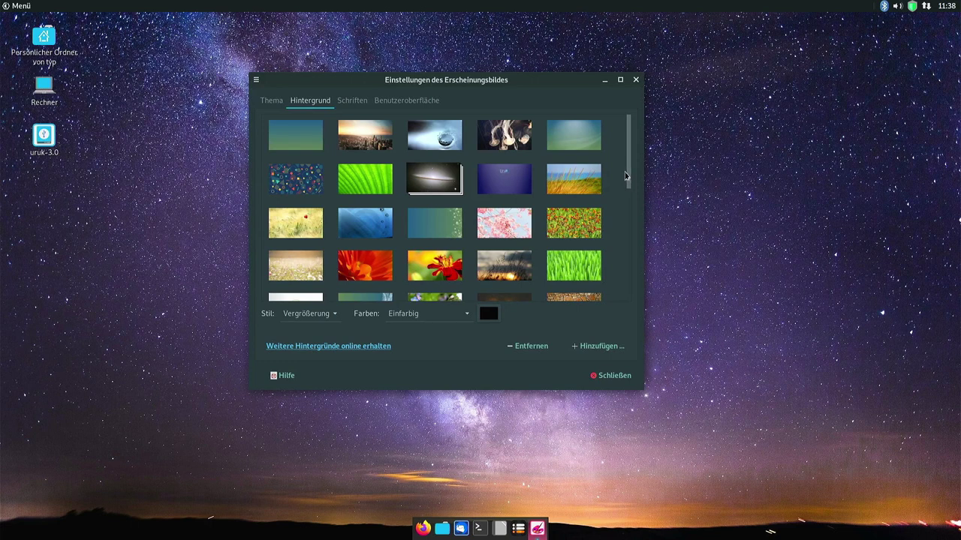
drag(629, 175, 632, 153)
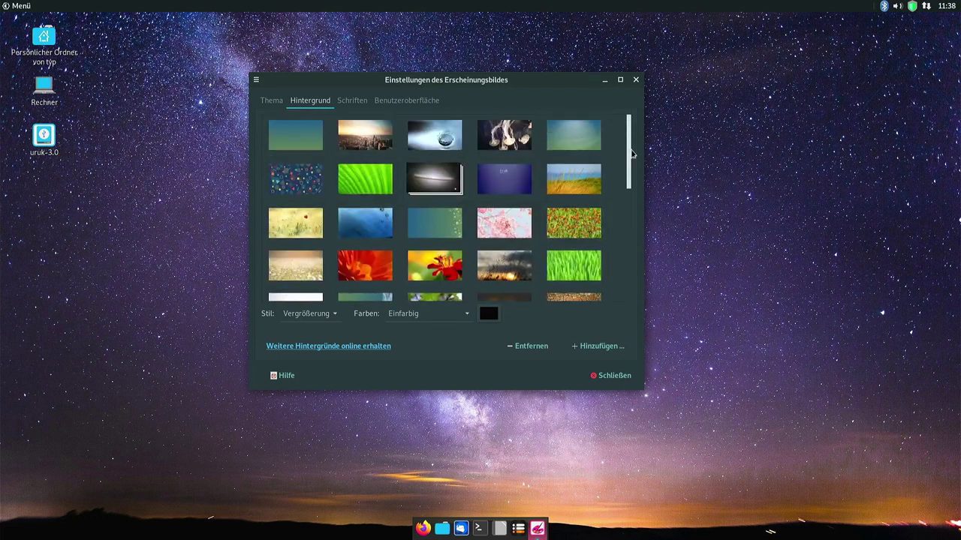
click(512, 168)
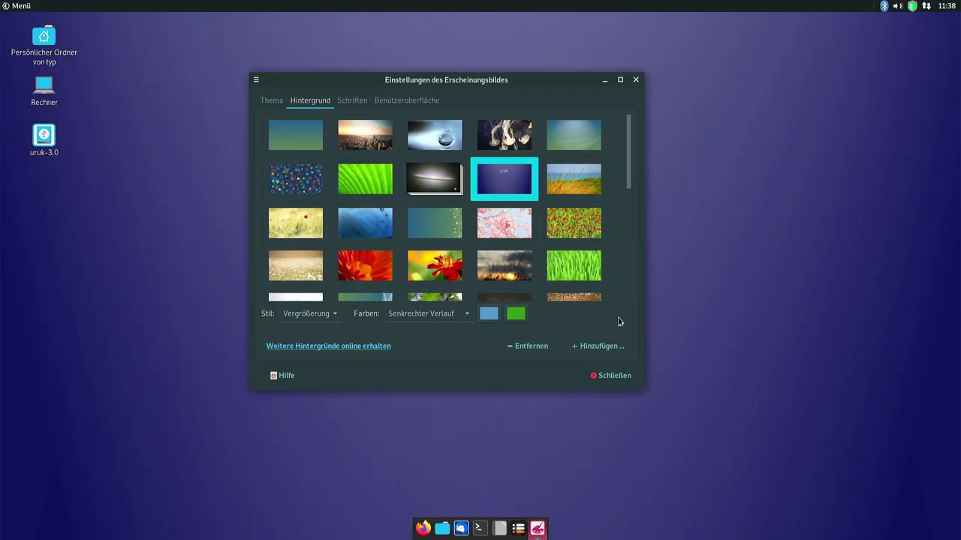
click(612, 374)
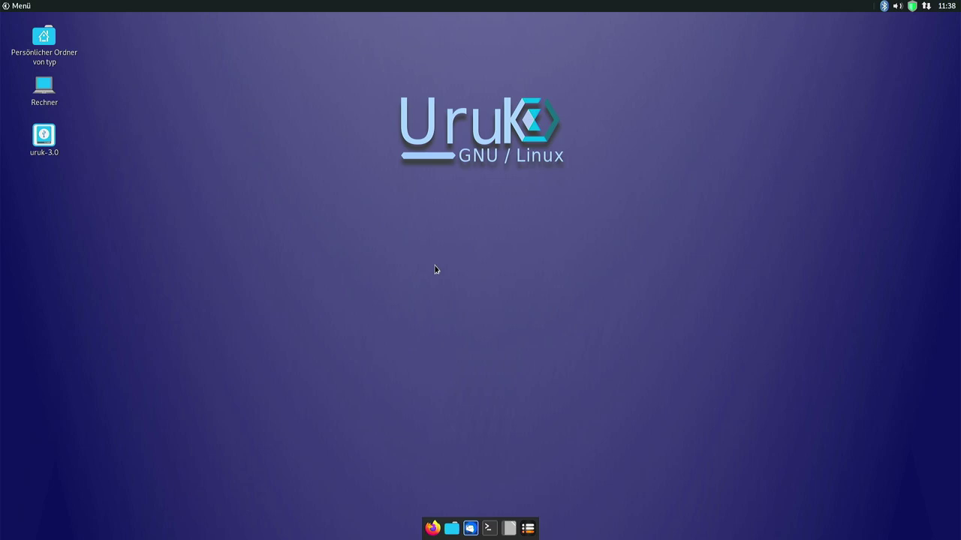
click(15, 5)
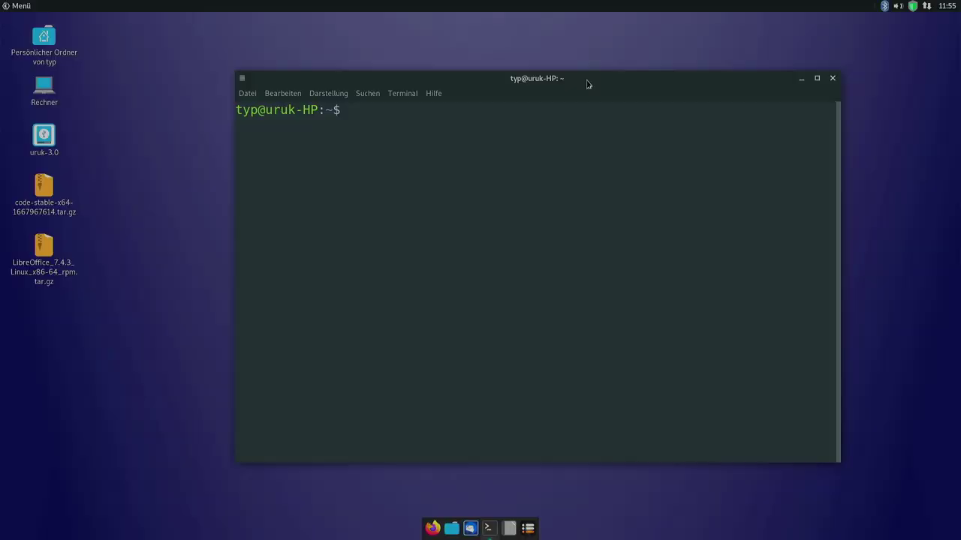
Move the terminal window slightly toward the upper left.
drag(586, 78, 564, 68)
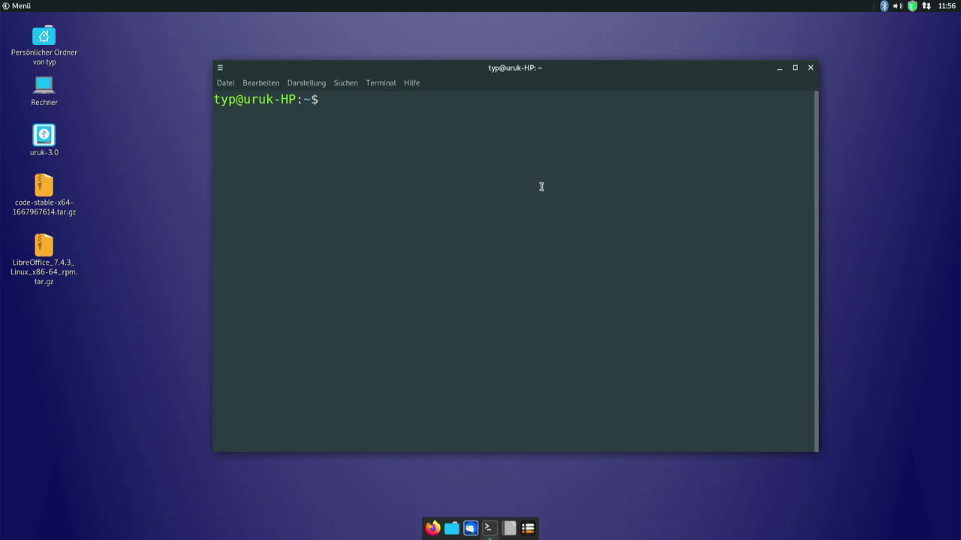
Run sudo apt update, clear the screen, then start sudo dnf upgrade.
text(sudo a)
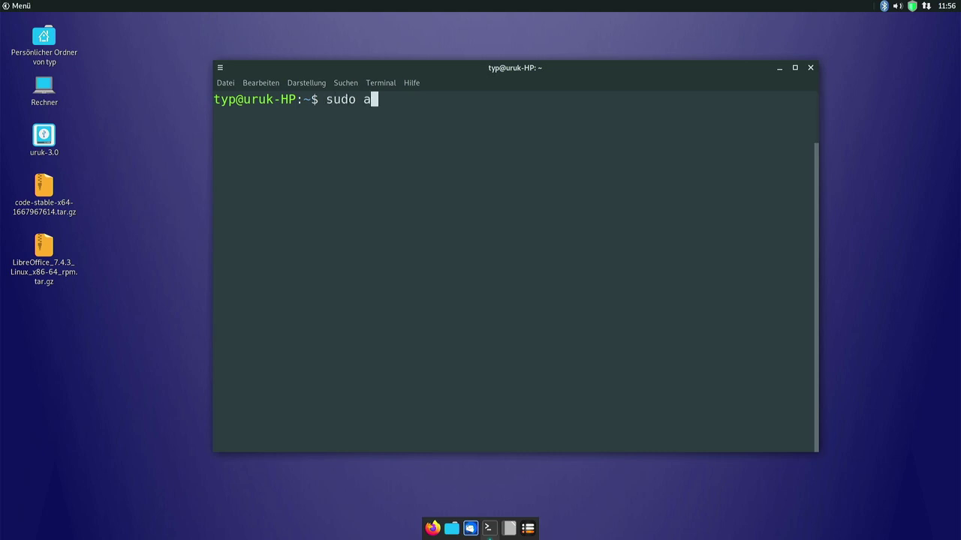
text(pt update)
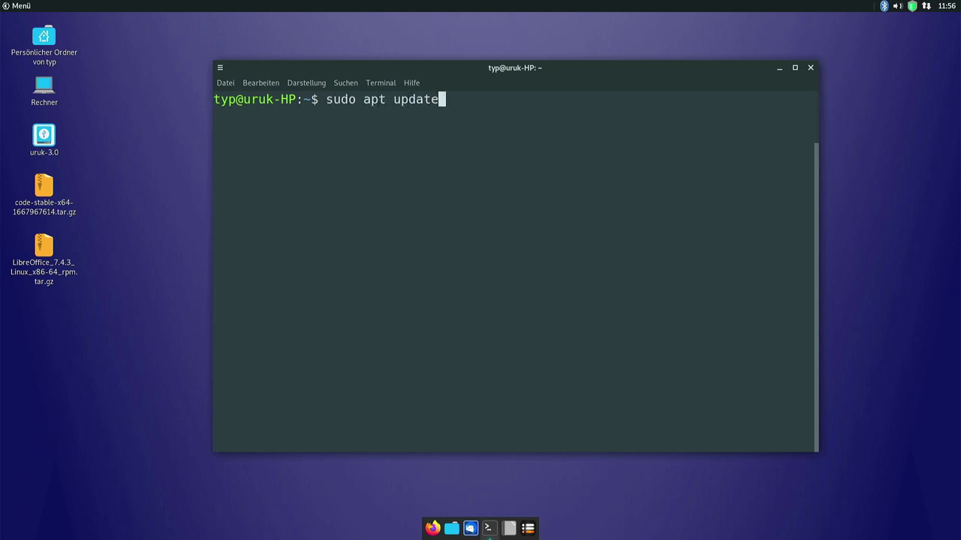
key(Return)
key(Return)
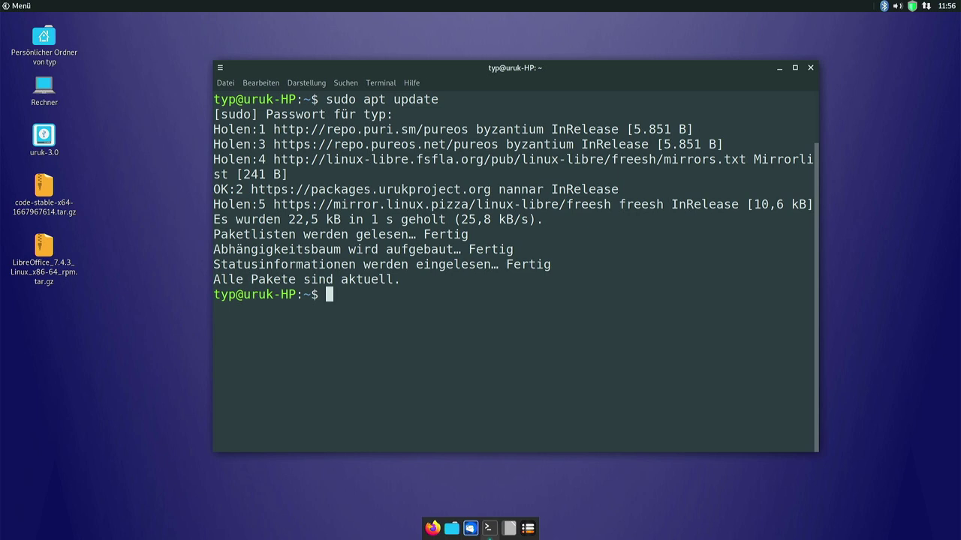
key(ctrl+l)
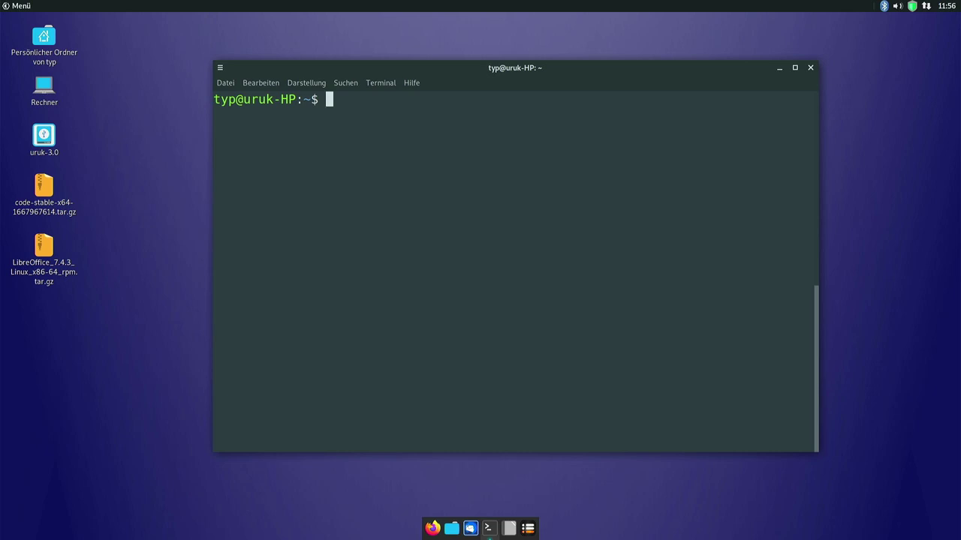
text(sudo dnf )
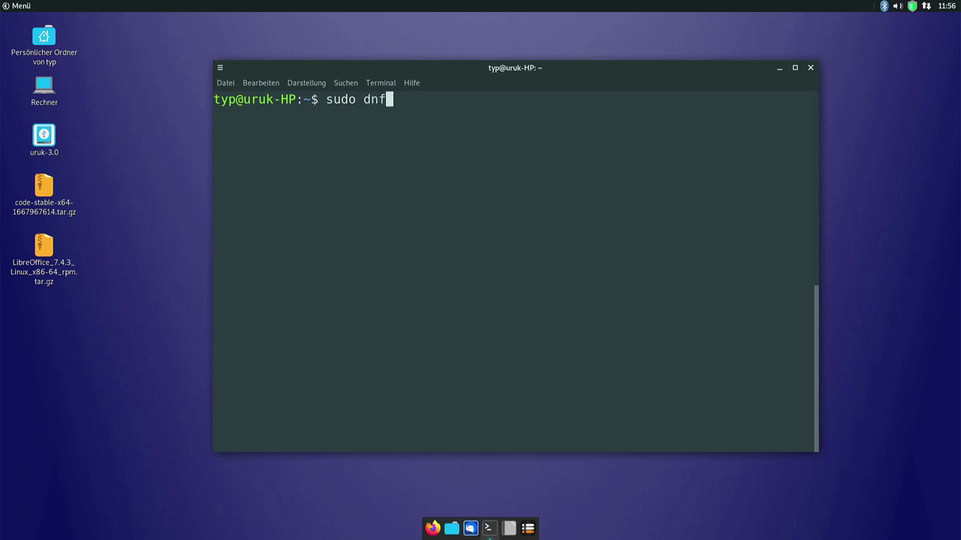
text(upg)
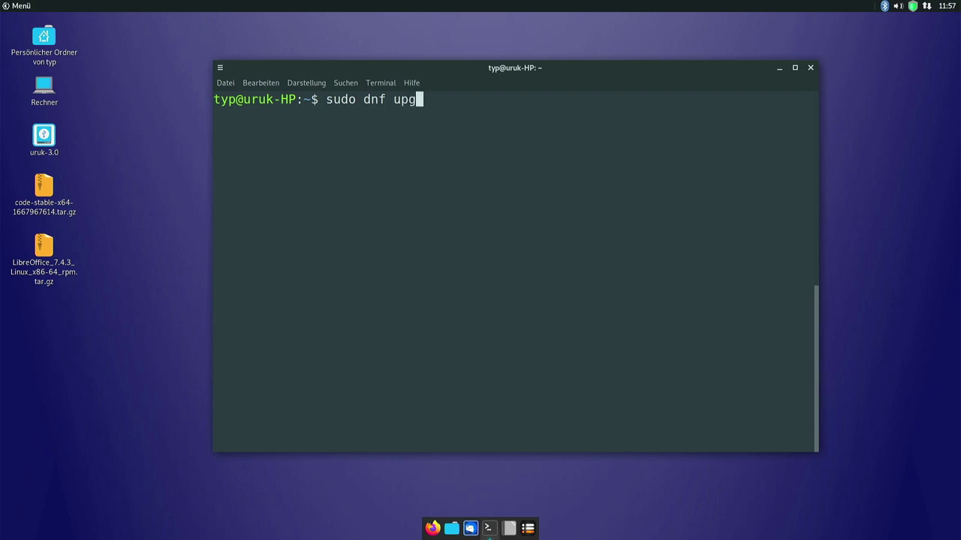
text(rade)
key(Return)
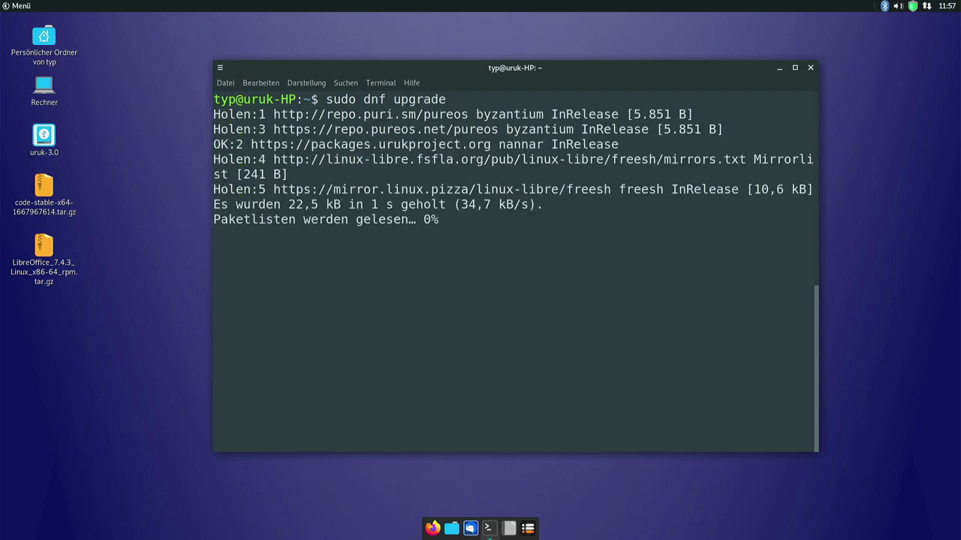